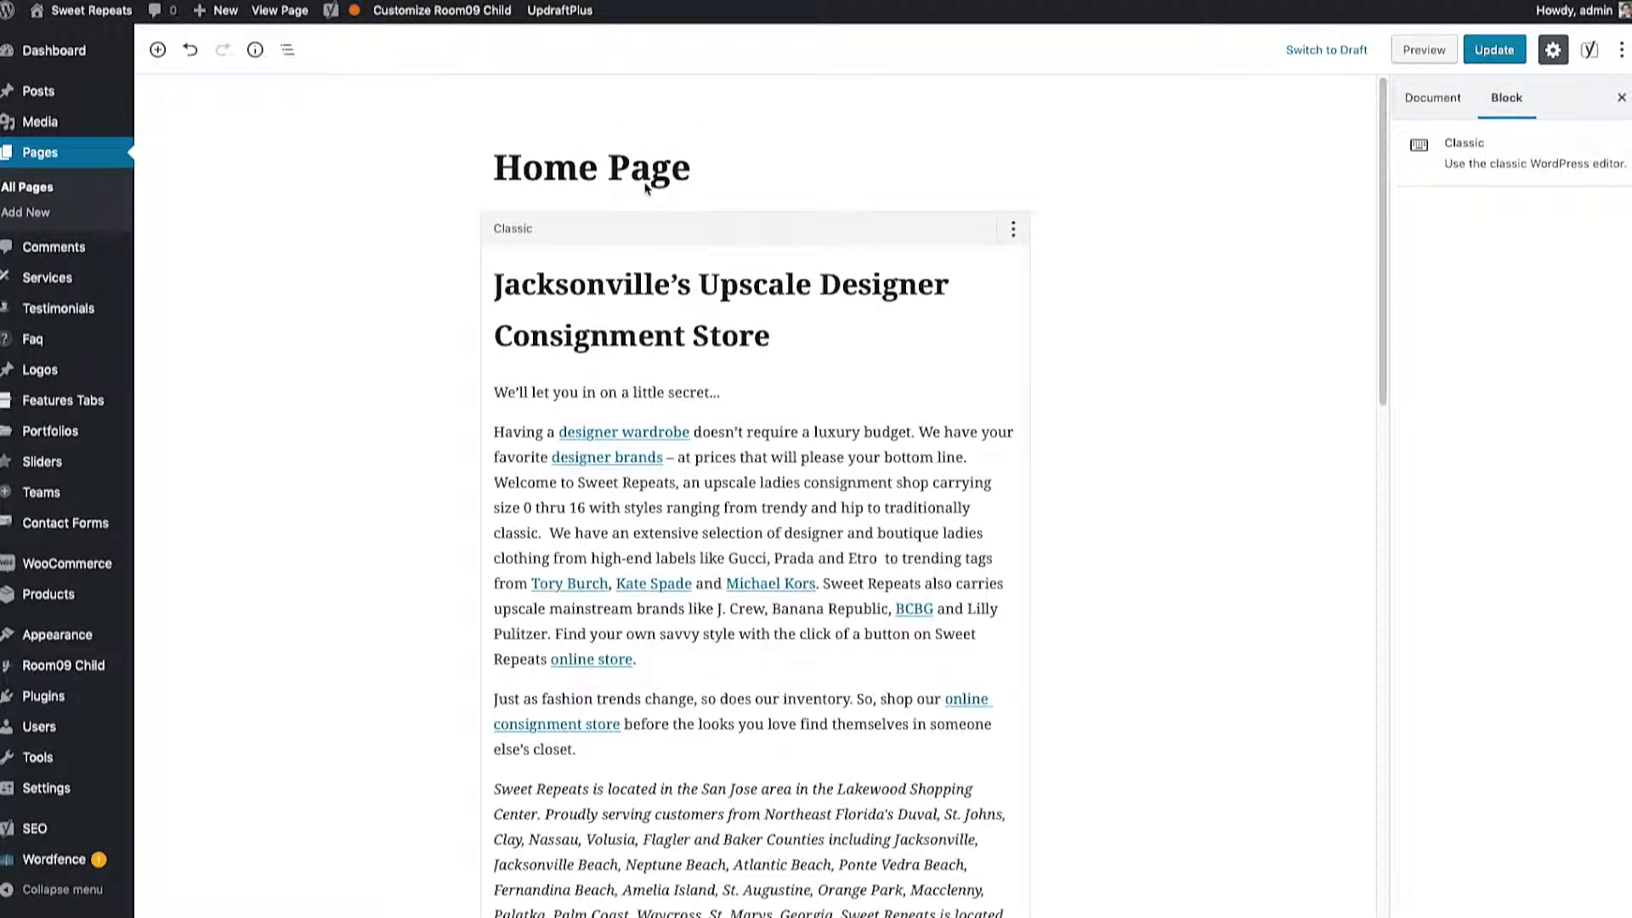
Step: Examine the Home Page's Classic block, its conversion option, and the shortcode and Hello World text at its end
scroll(787, 773, "down", 5)
scroll(688, 336, "up", 5)
scroll(745, 705, "down", 3)
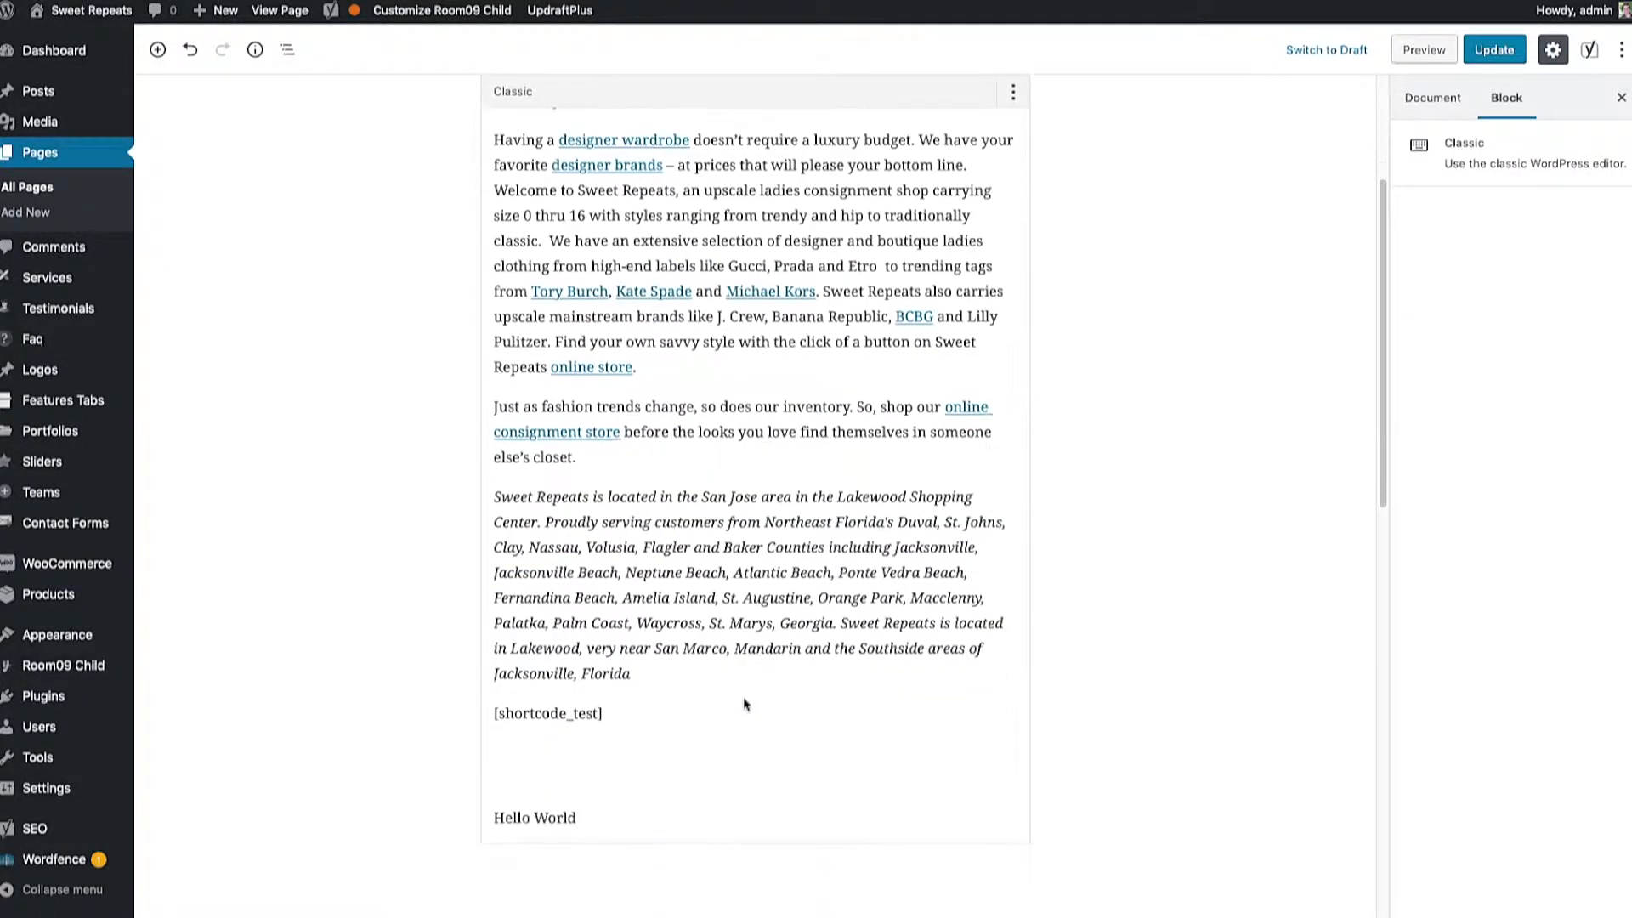
scroll(861, 781, "up", 3)
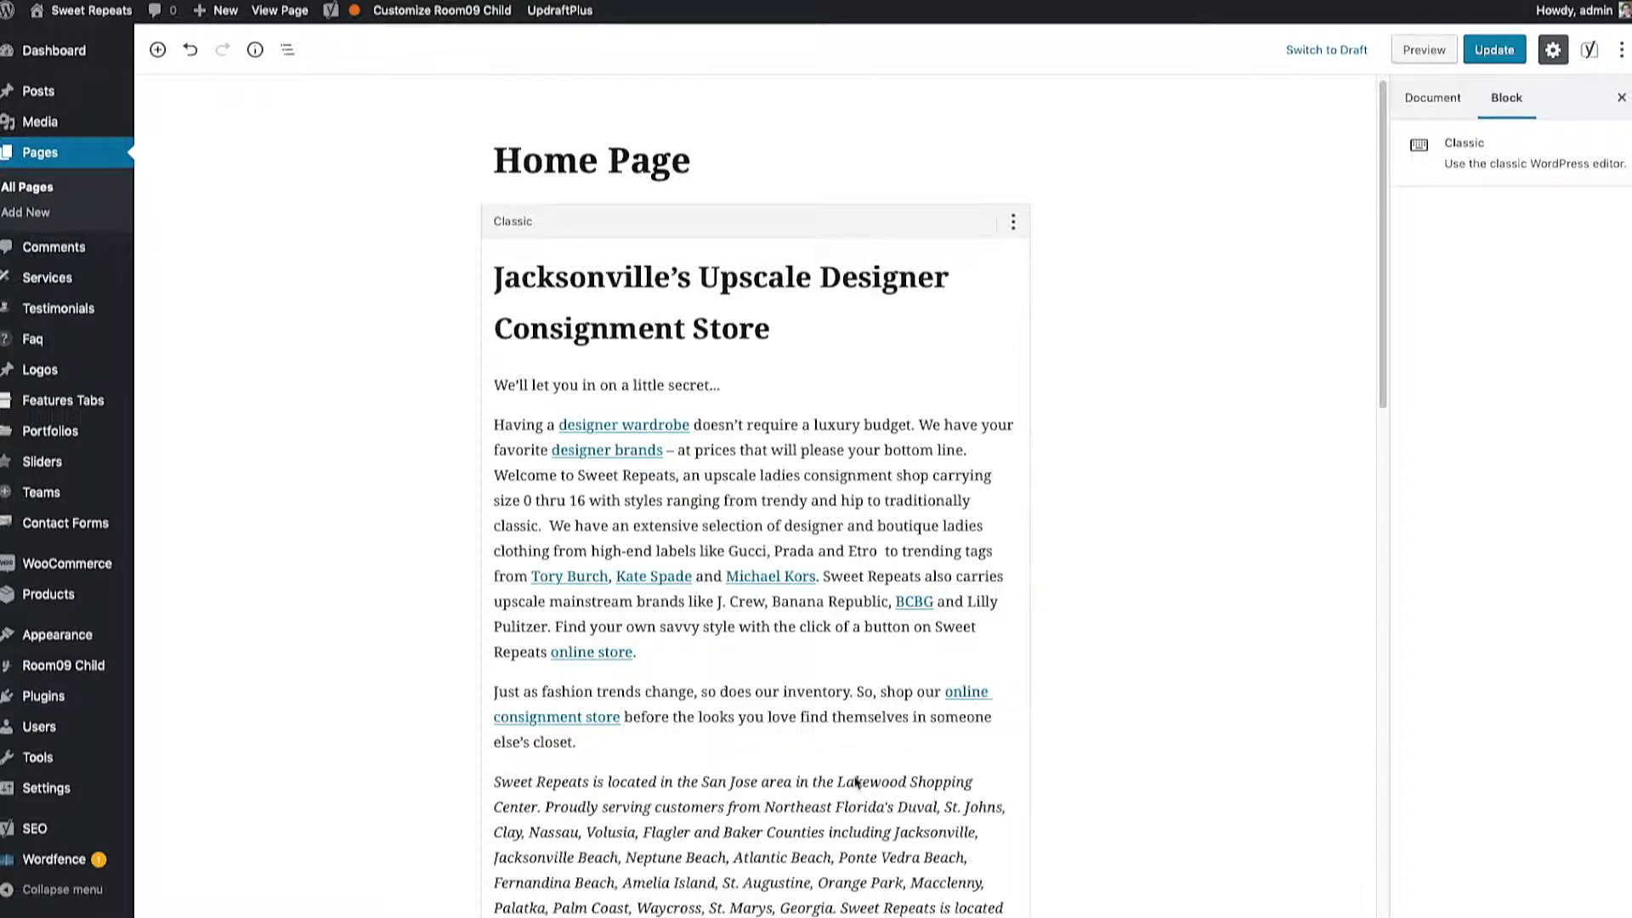
left_click(885, 496)
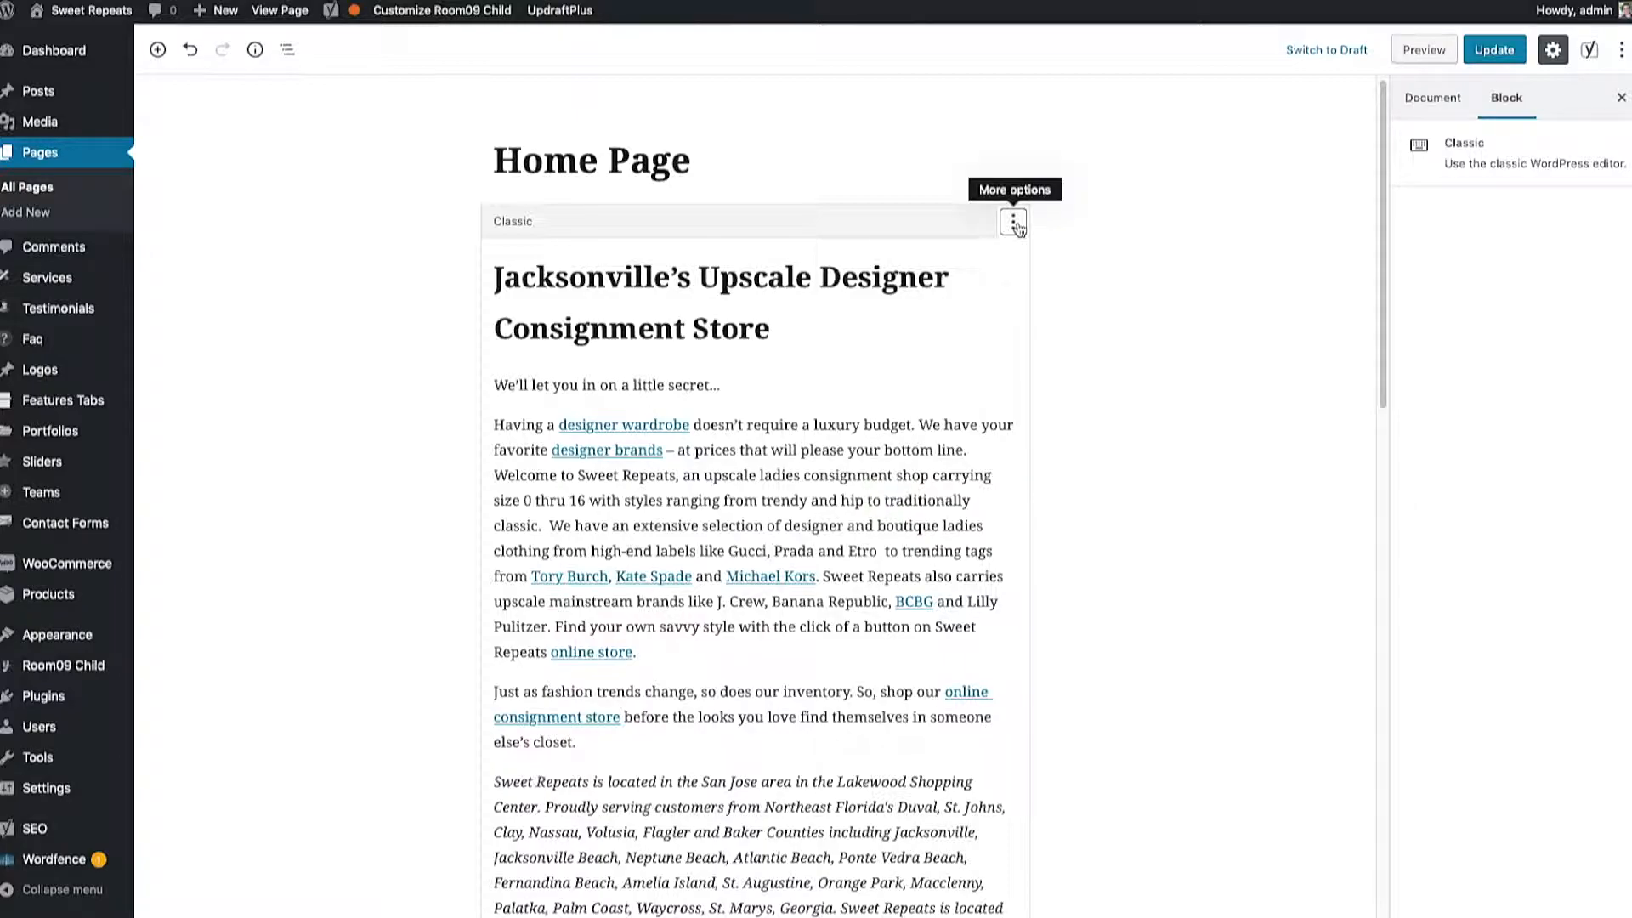
left_click(1014, 224)
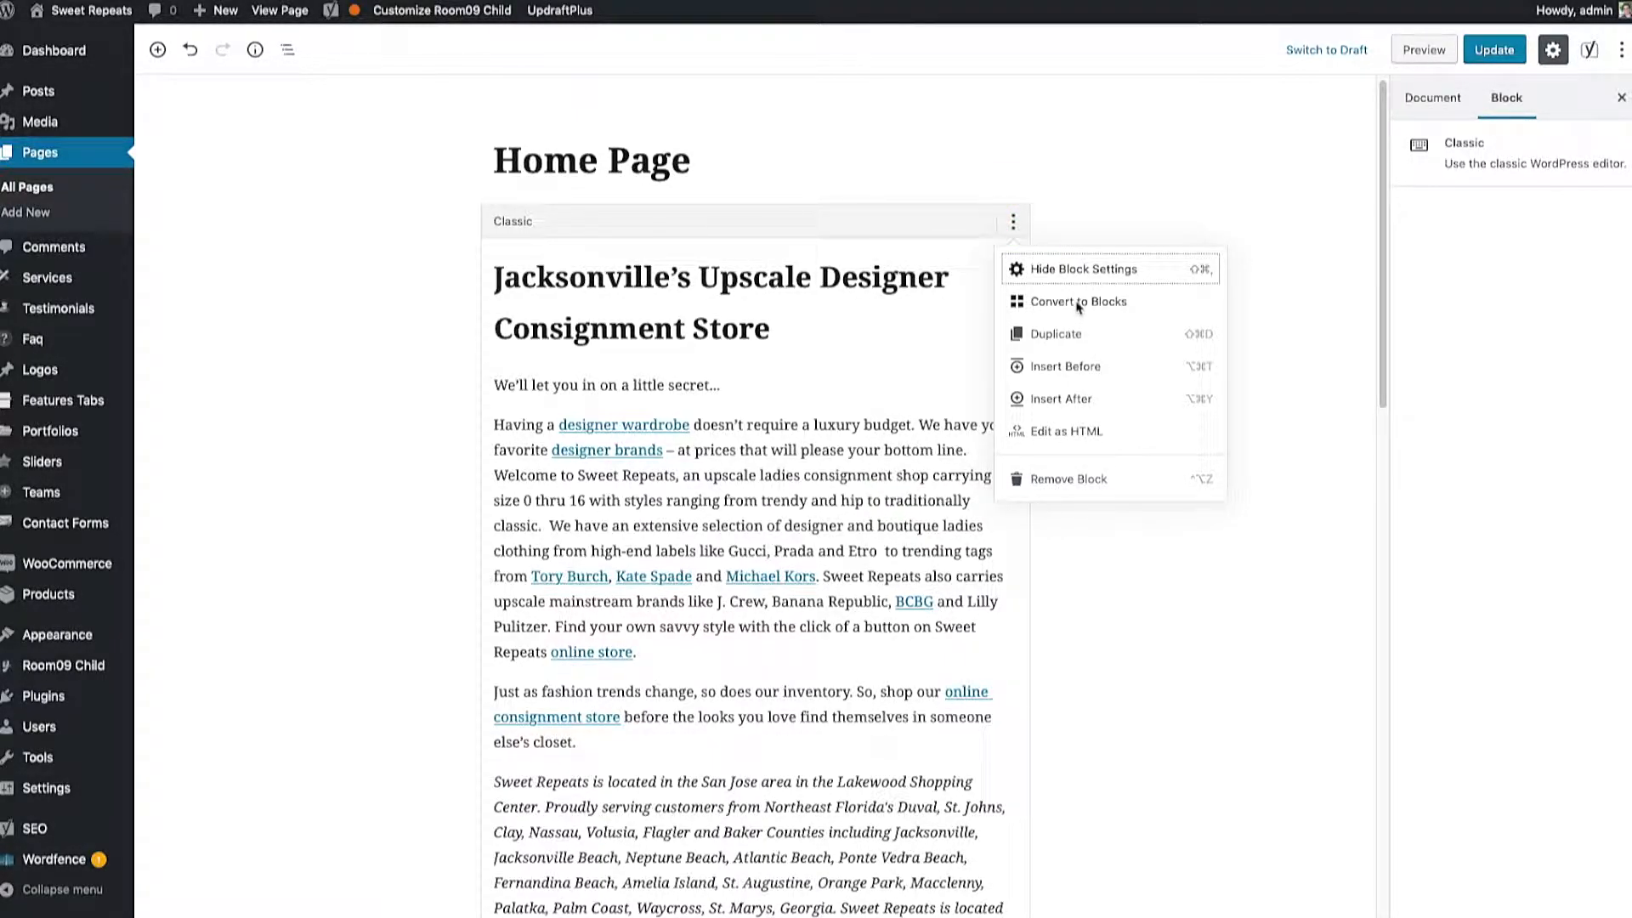
left_click(817, 469)
scroll(825, 607, "down", 3)
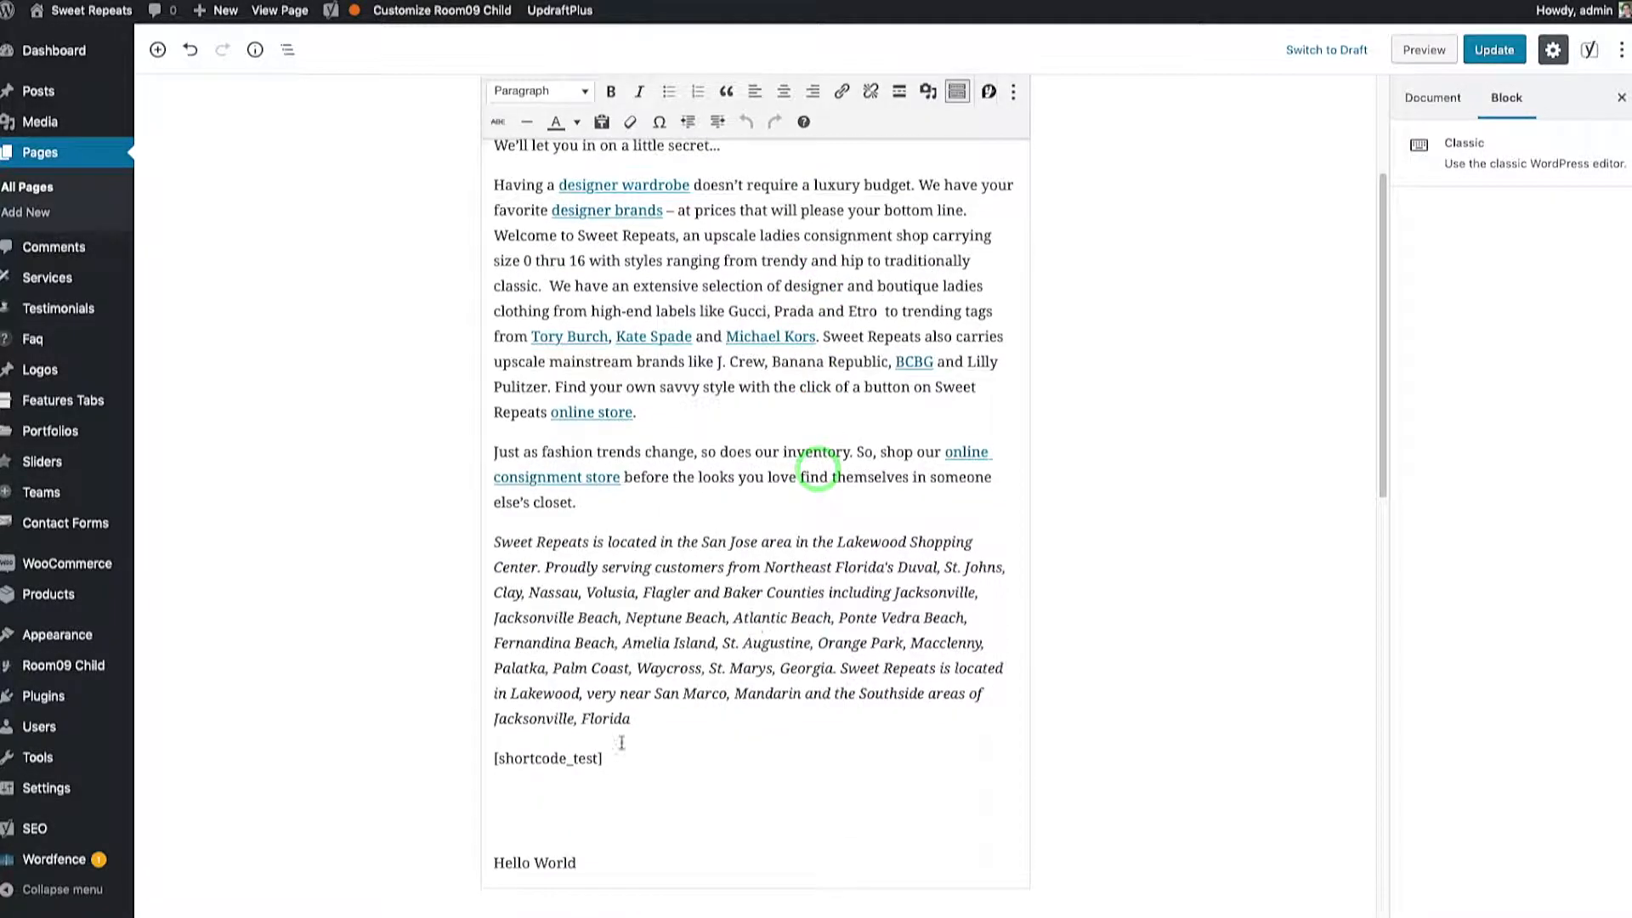
left_click_drag(523, 759, 602, 758)
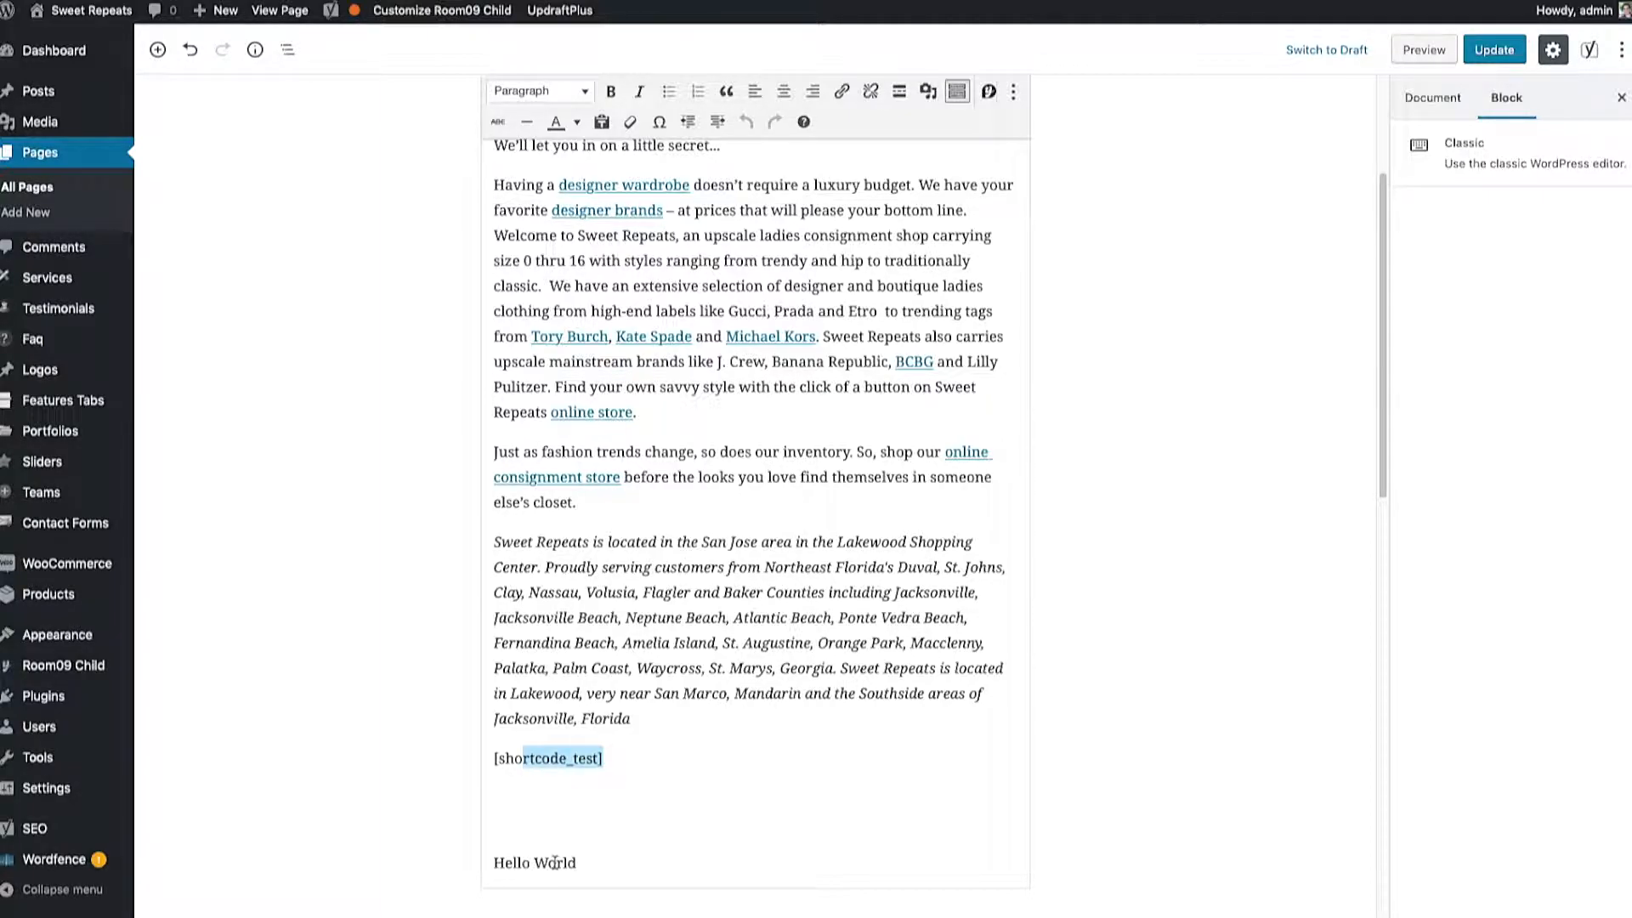
Step: Convert the Home Page's Classic block into individual blocks
left_click(806, 571)
scroll(807, 571, "up", 3)
left_click(1015, 229)
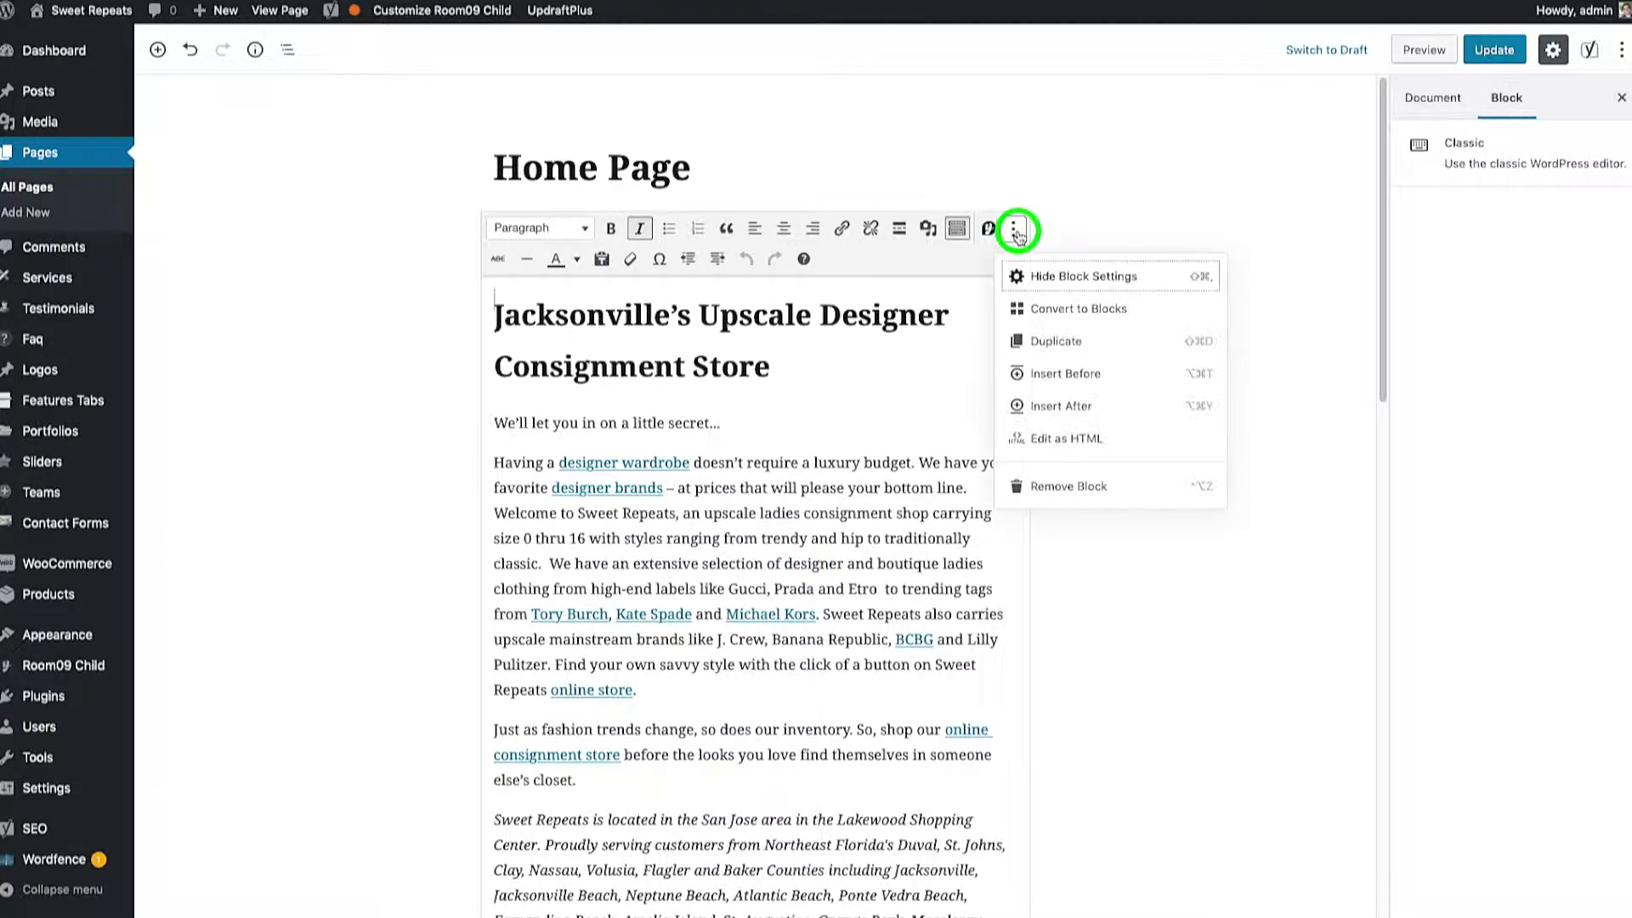
left_click(1098, 314)
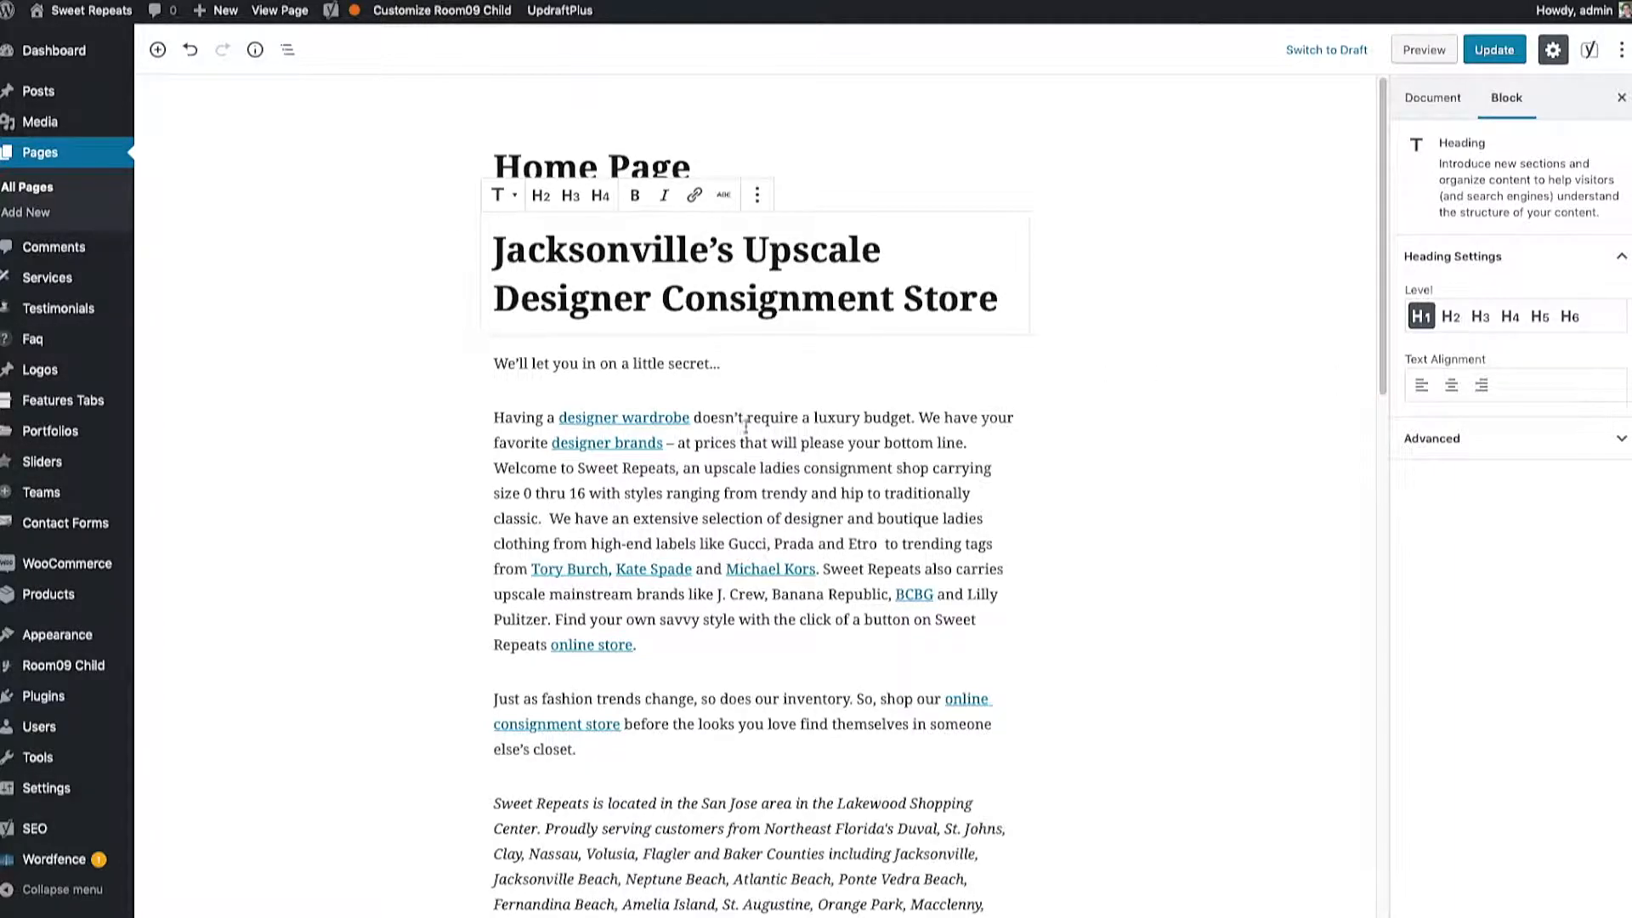
Step: Inspect the converted blocks, including the shortcode, the Custom HTML block and the italic location paragraph
scroll(771, 790, "down", 1)
scroll(771, 790, "down", 2)
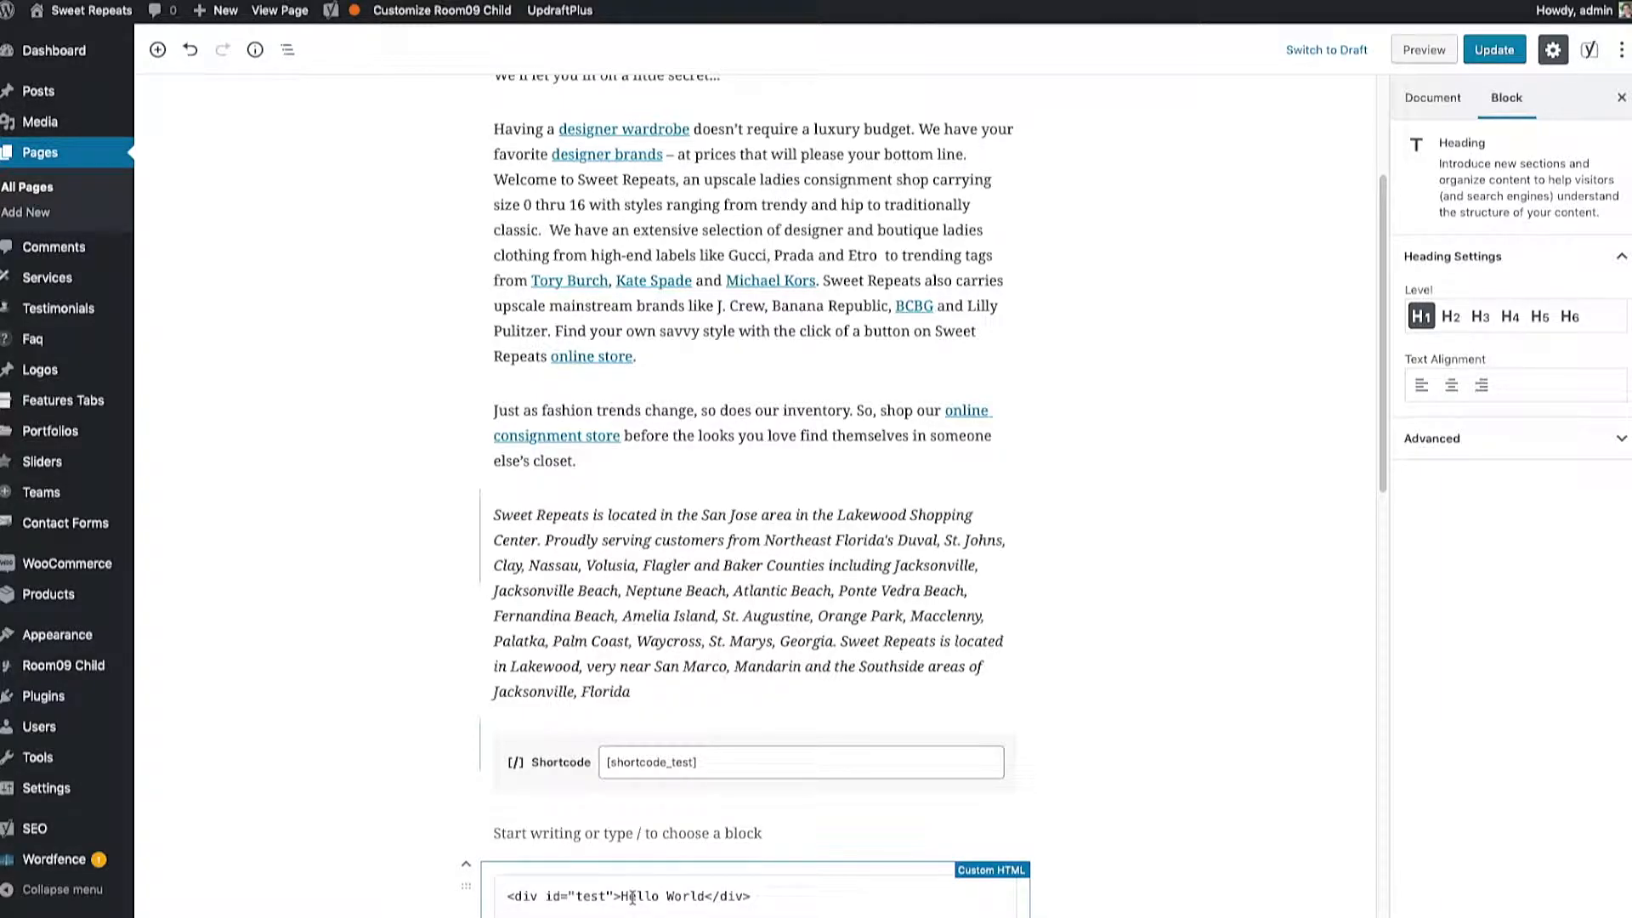
left_click(736, 897)
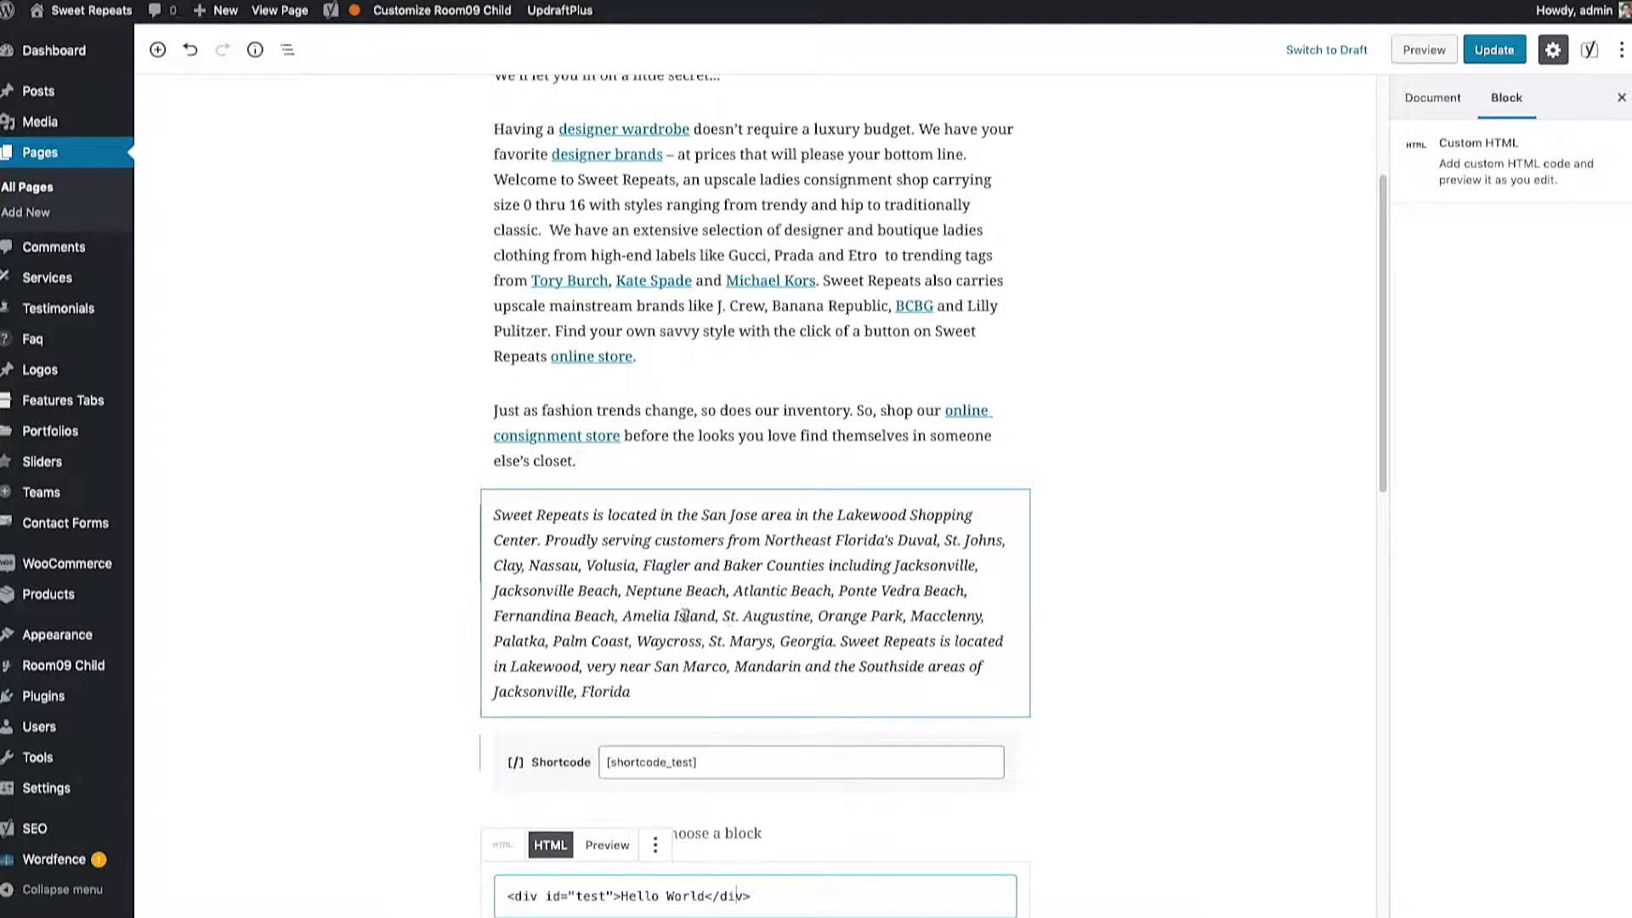
triple_click(738, 614)
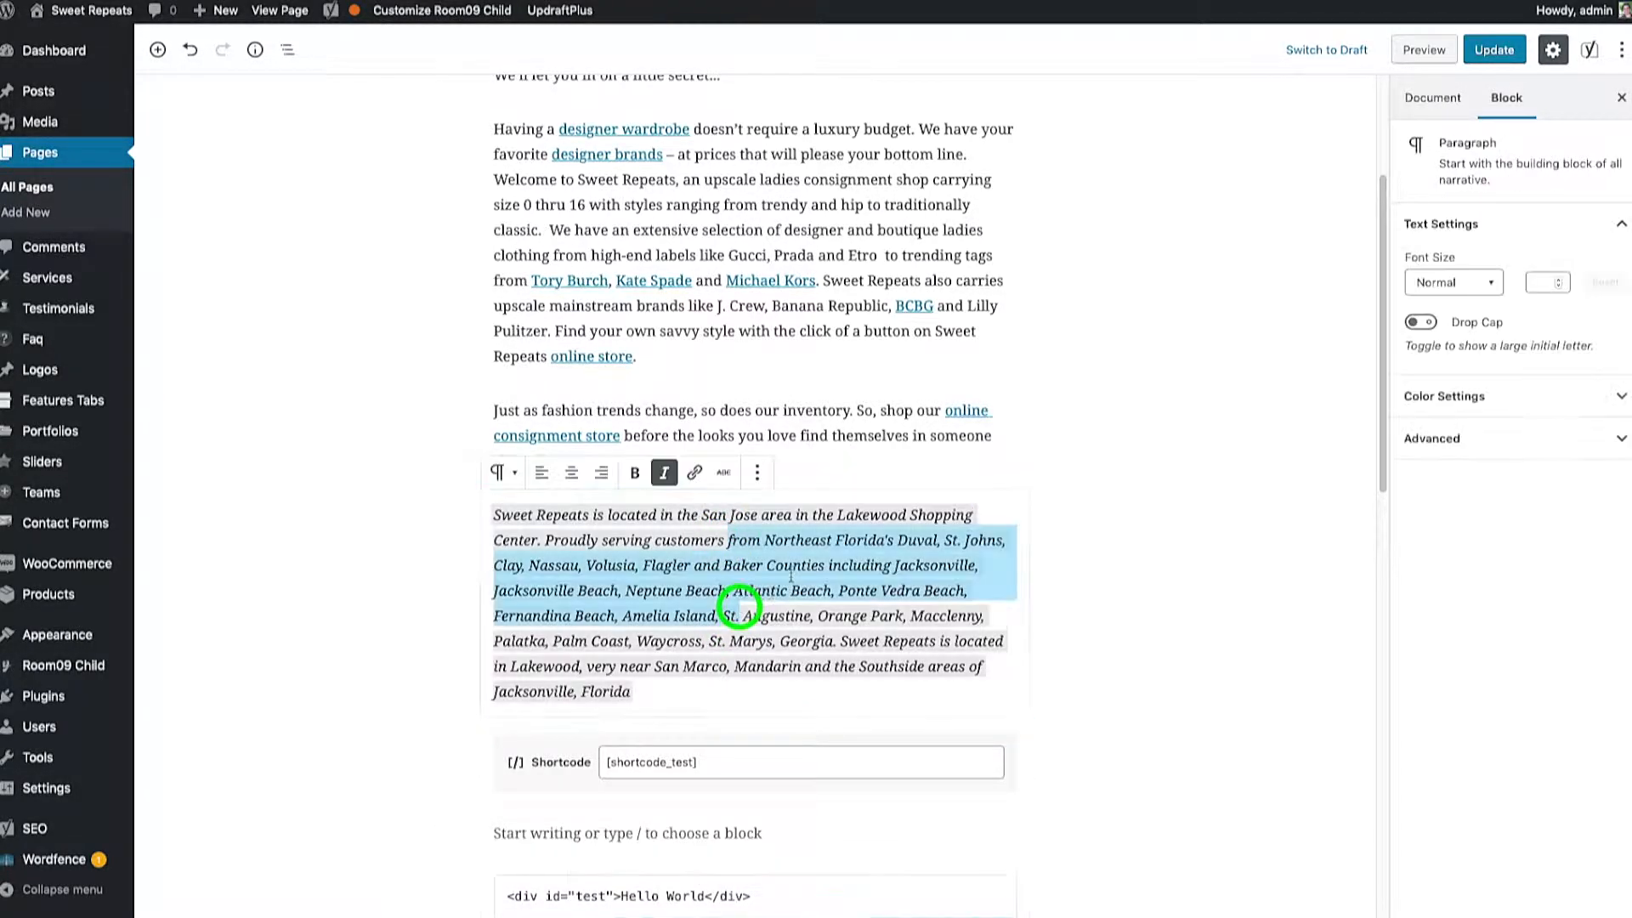
Step: Copy the Hello World text from the Custom HTML block into the empty paragraph block above it
left_click(705, 896)
left_click_drag(704, 896, 619, 895)
key("super+c")
left_click(708, 833)
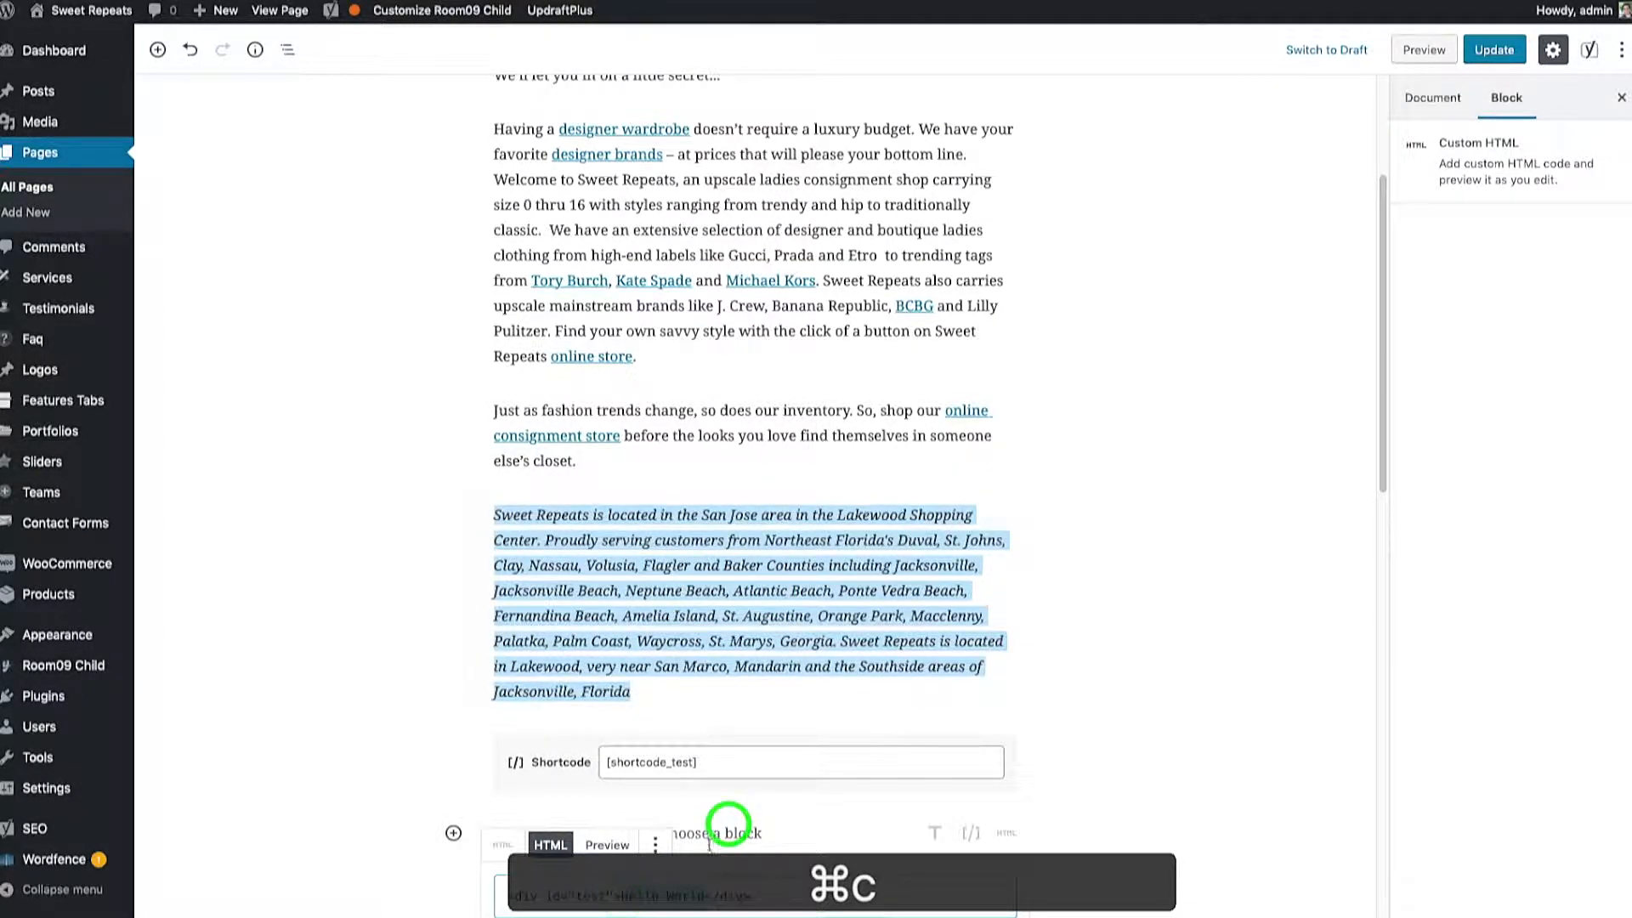
key("super+v")
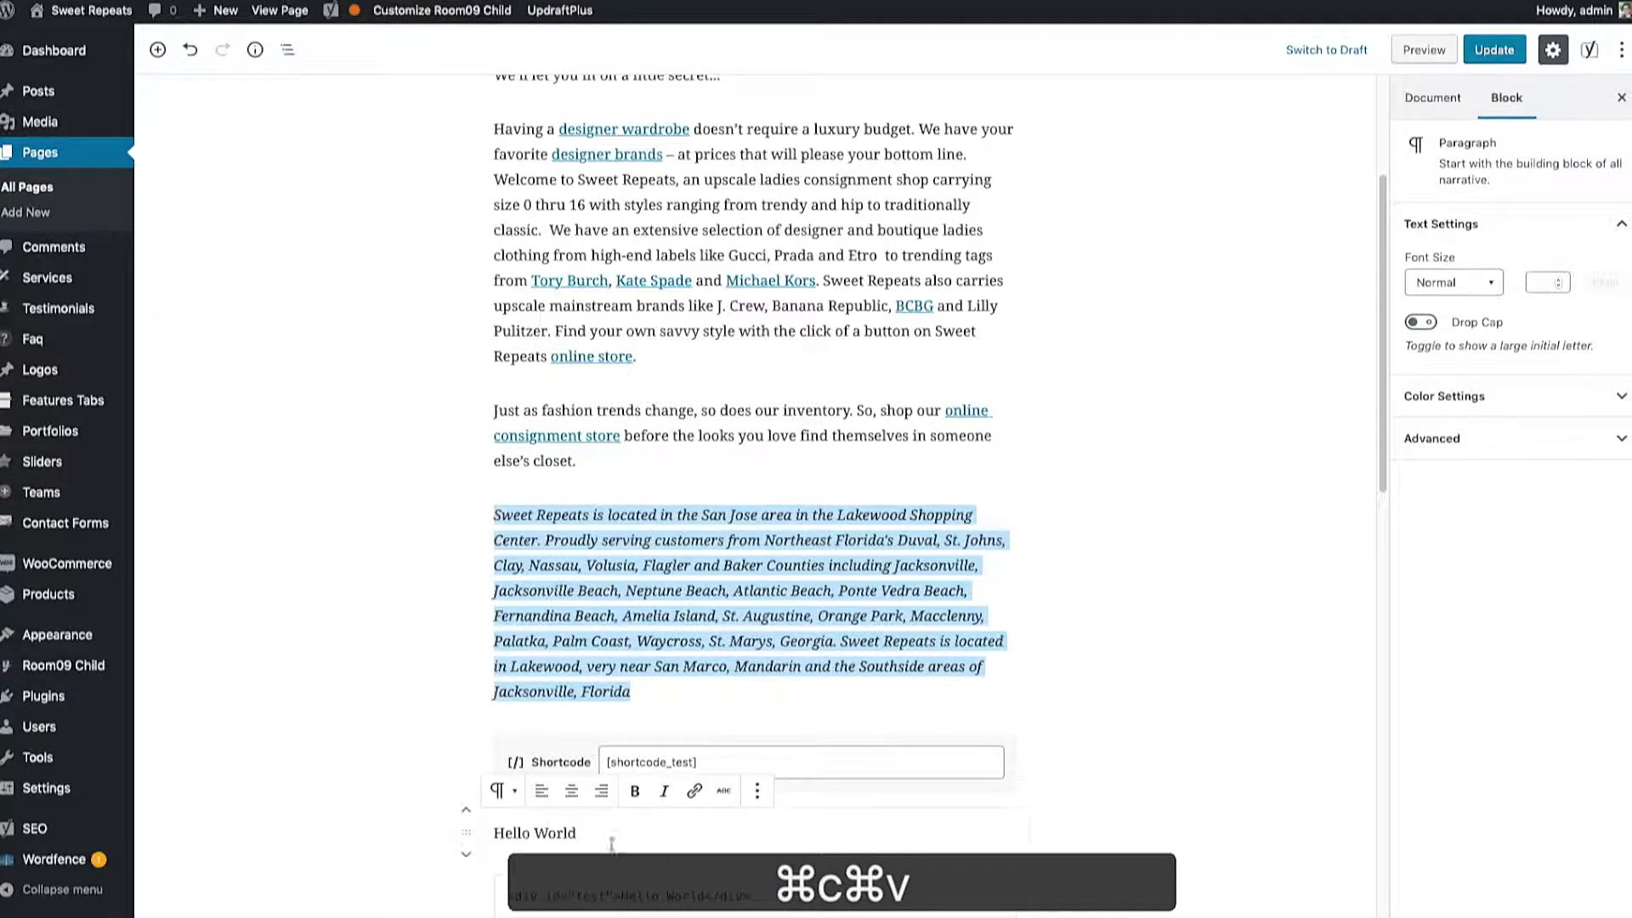
left_click(826, 914)
left_click(771, 834)
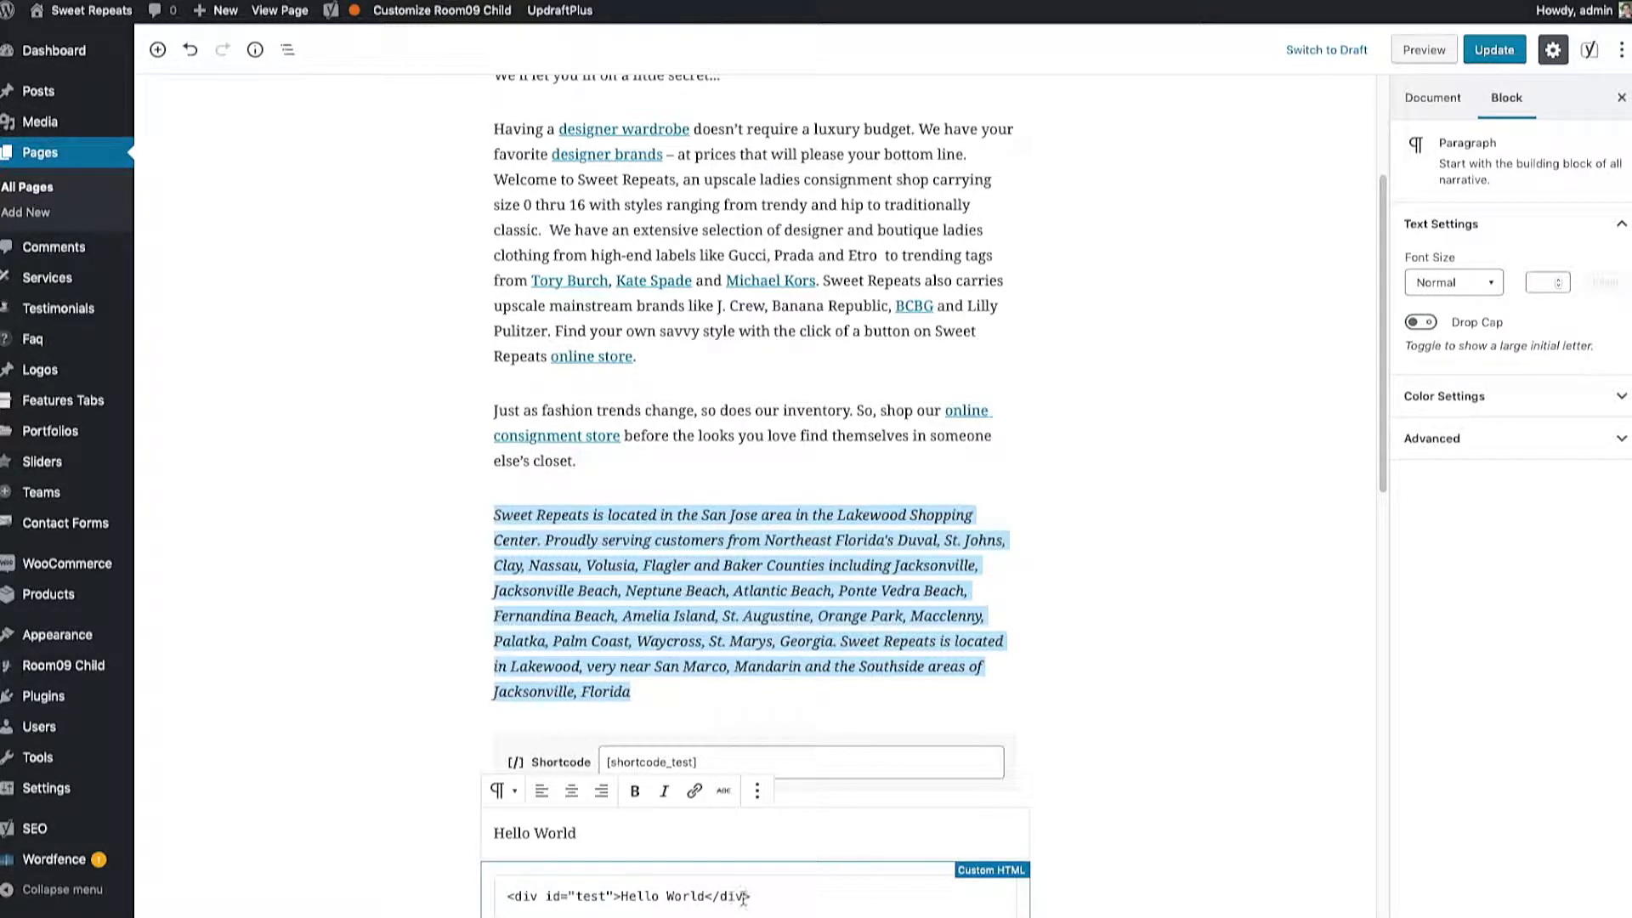
left_click_drag(664, 895, 775, 891)
scroll(775, 891, "down", 4)
left_click(797, 601)
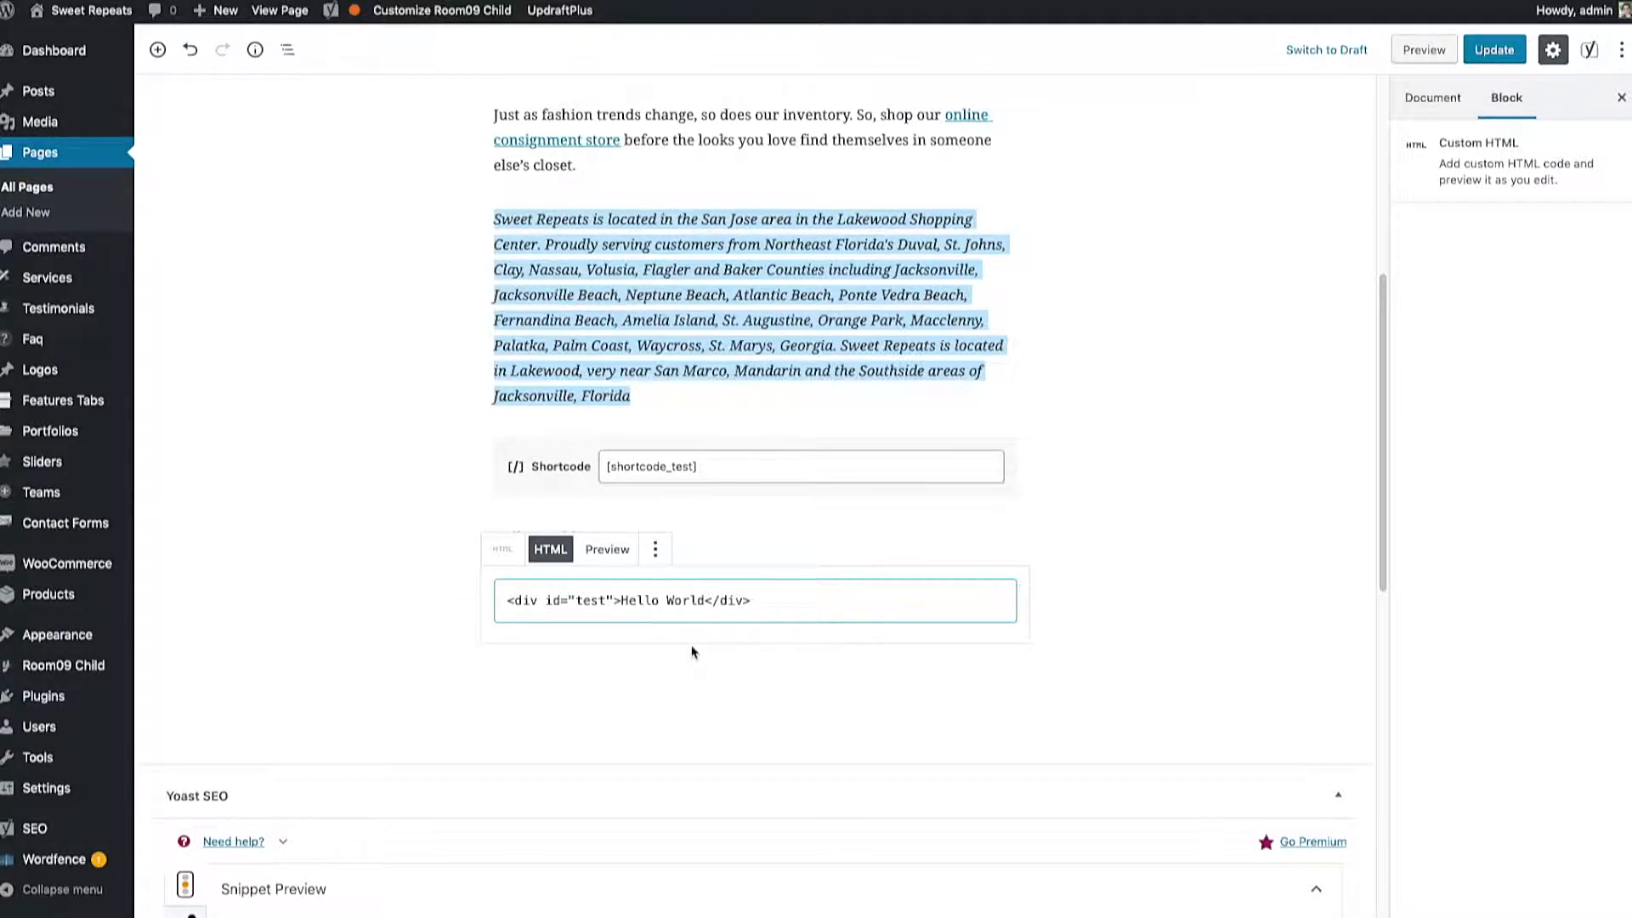
Step: Insert a Columns block between the Hello World paragraph and the Custom HTML block
left_click(733, 542)
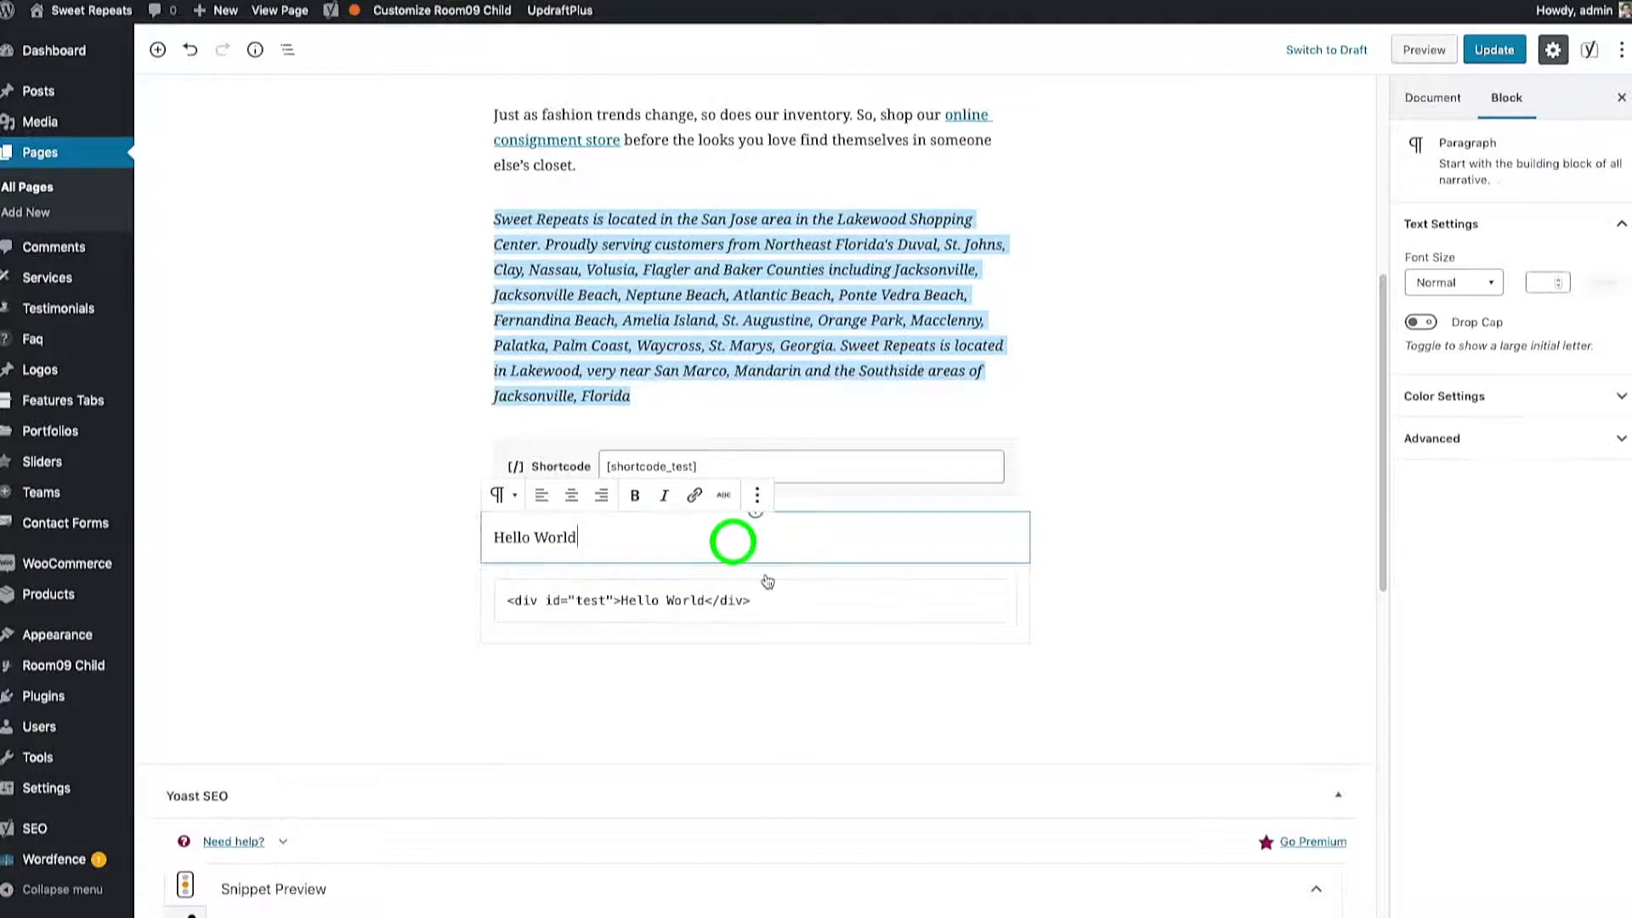
left_click(753, 564)
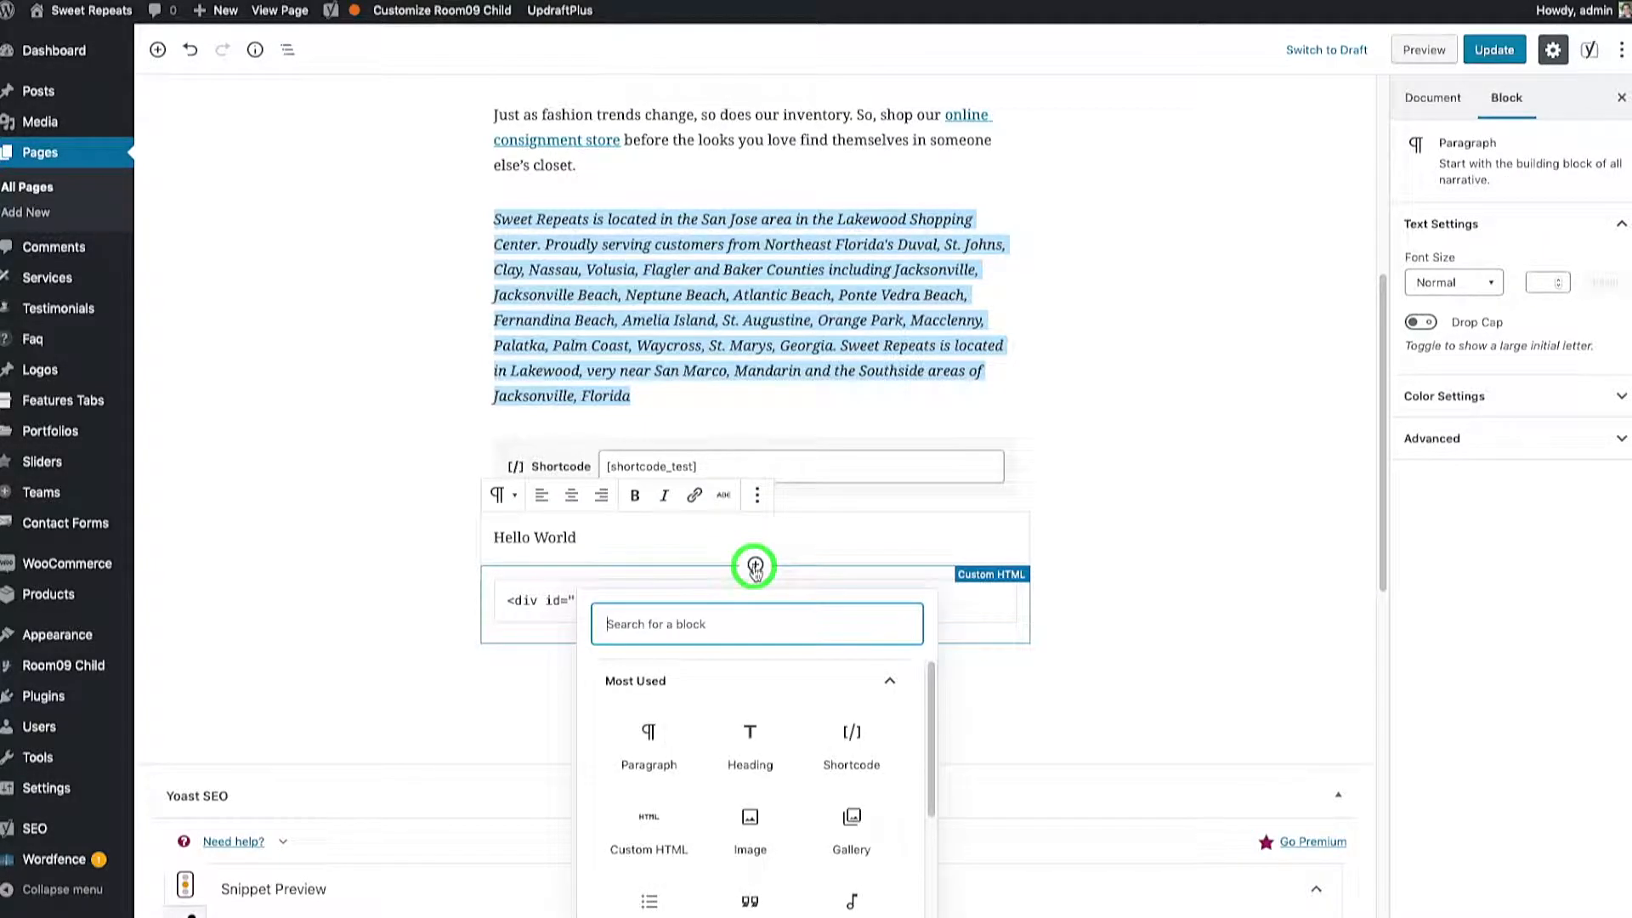
type("colu")
left_click(651, 732)
left_click(543, 600)
Step: Preview the Custom HTML block's rendered output, then return it to the HTML code view
left_click(698, 690)
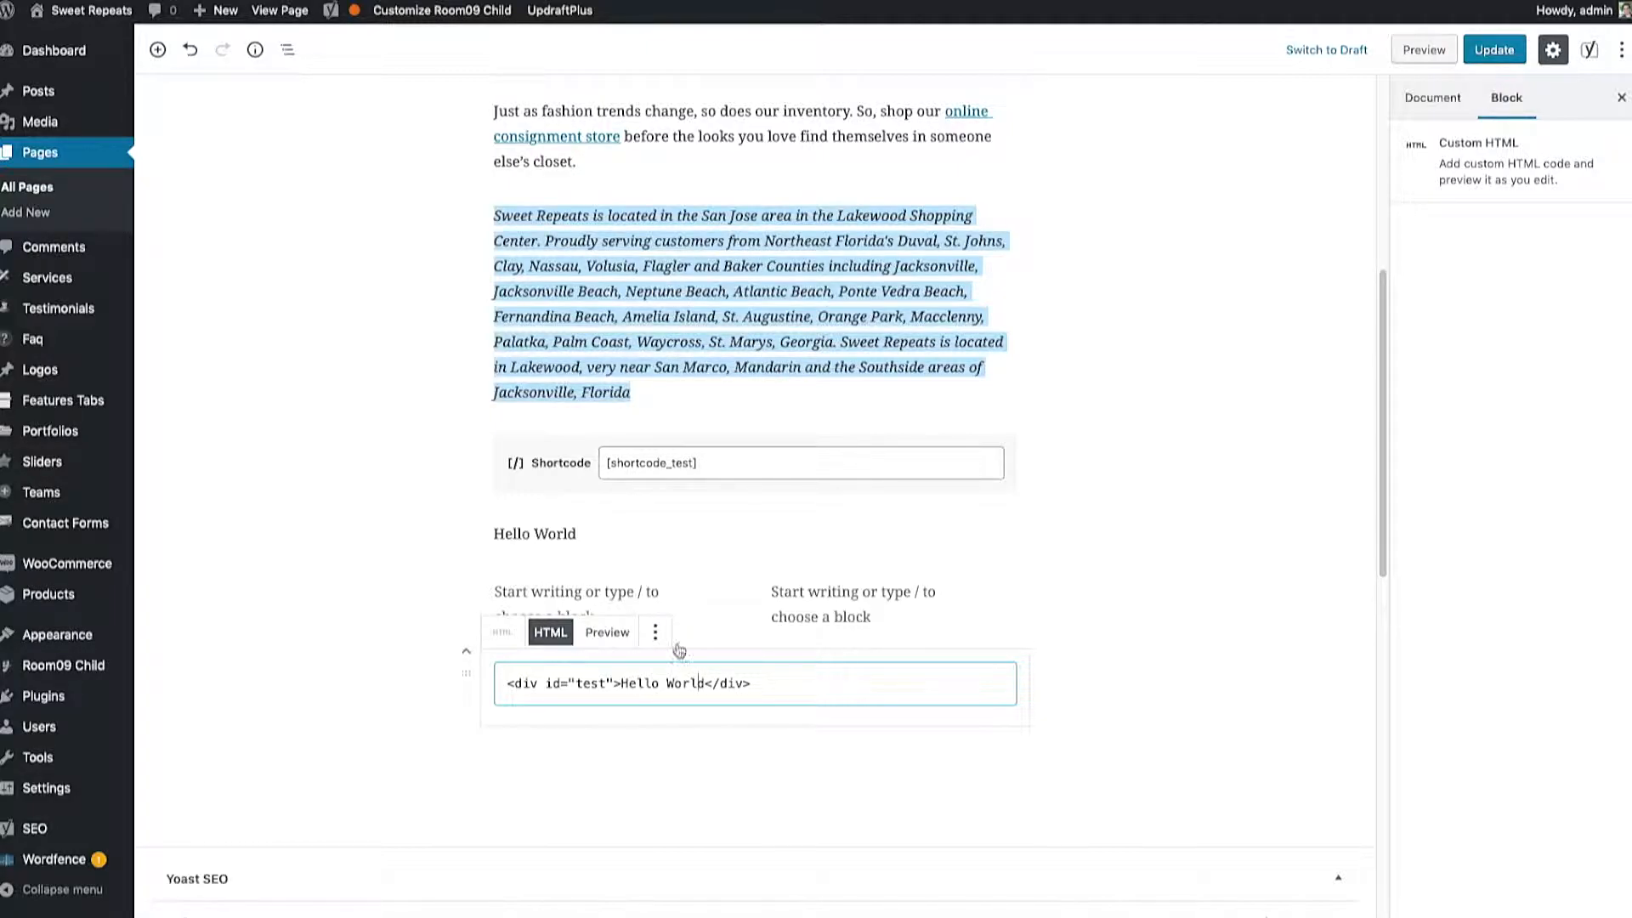
left_click(655, 633)
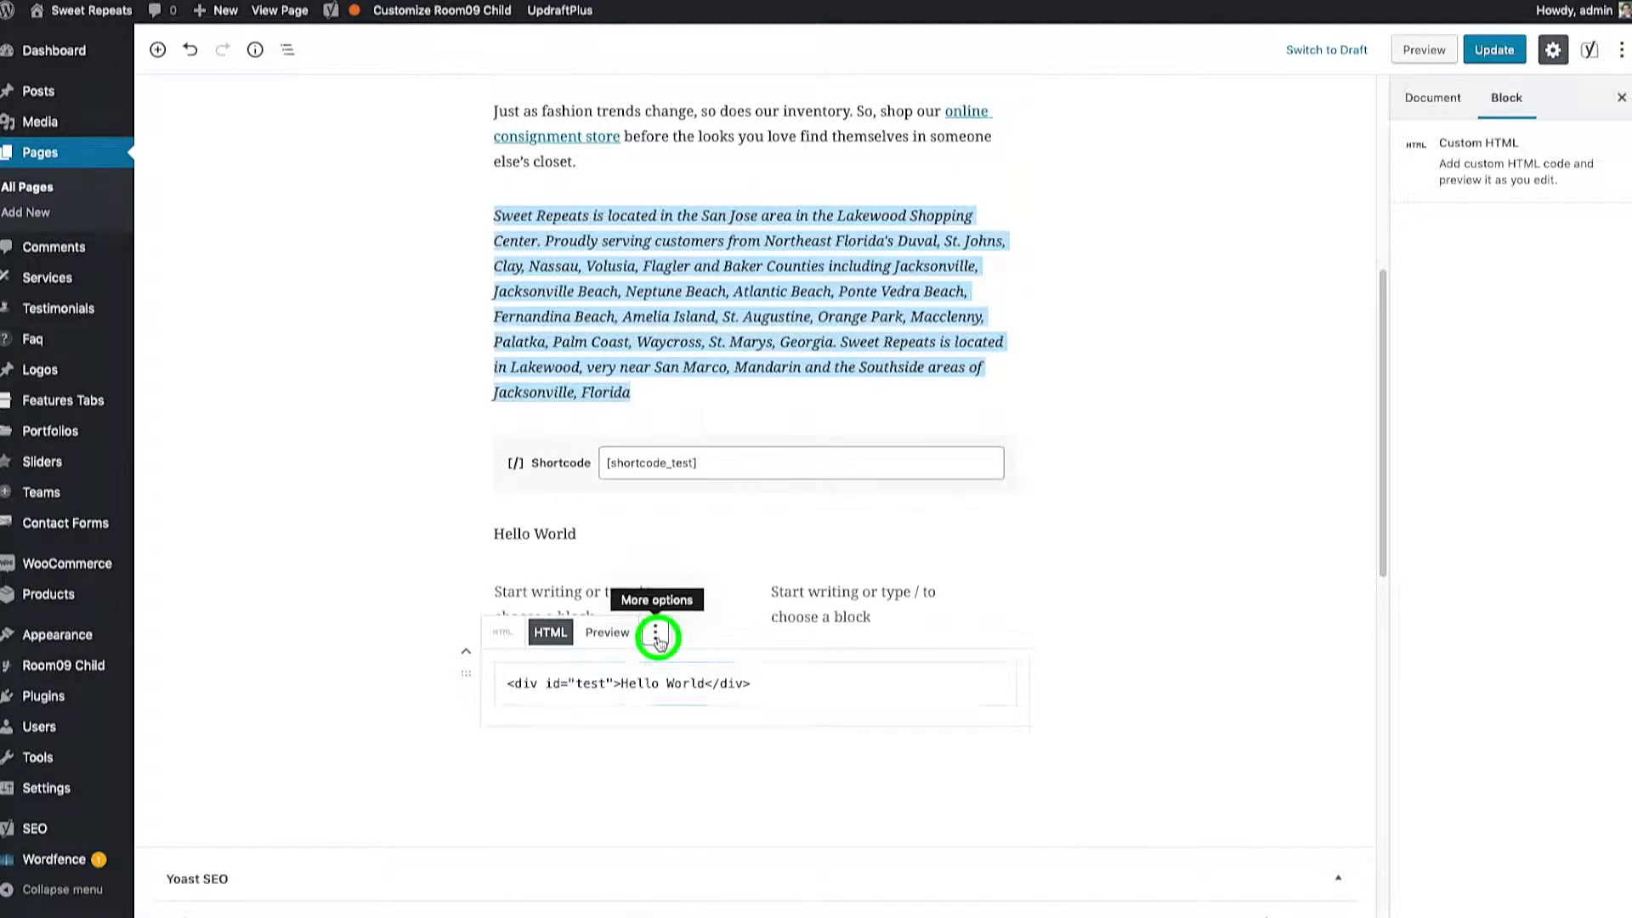
left_click(576, 666)
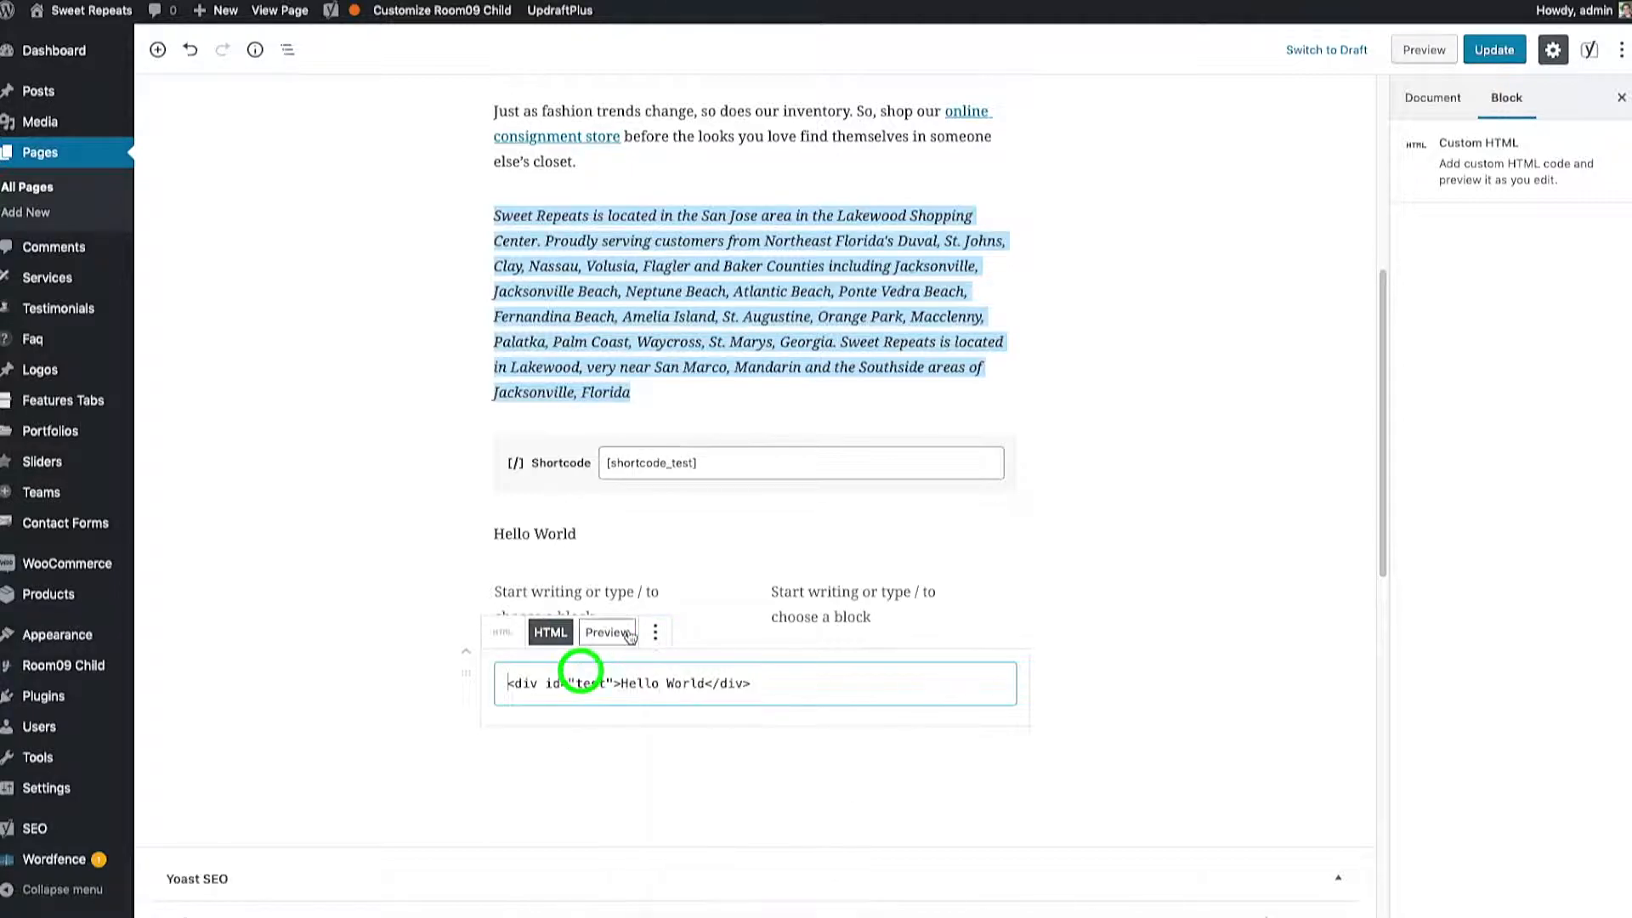
left_click(605, 631)
left_click(595, 672)
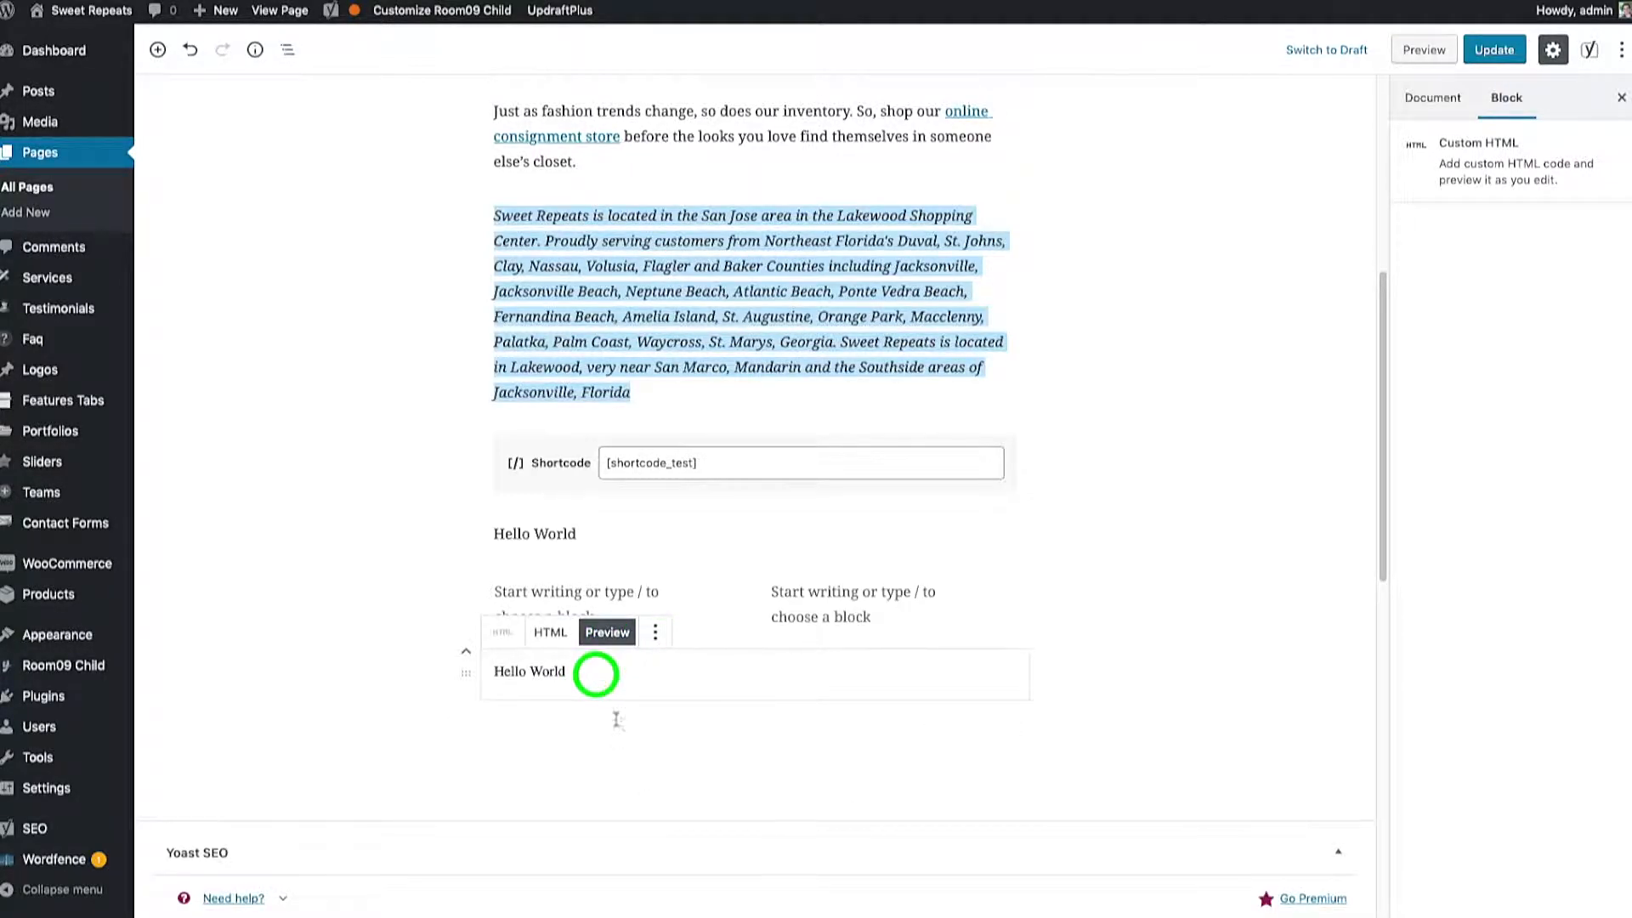
left_click(548, 633)
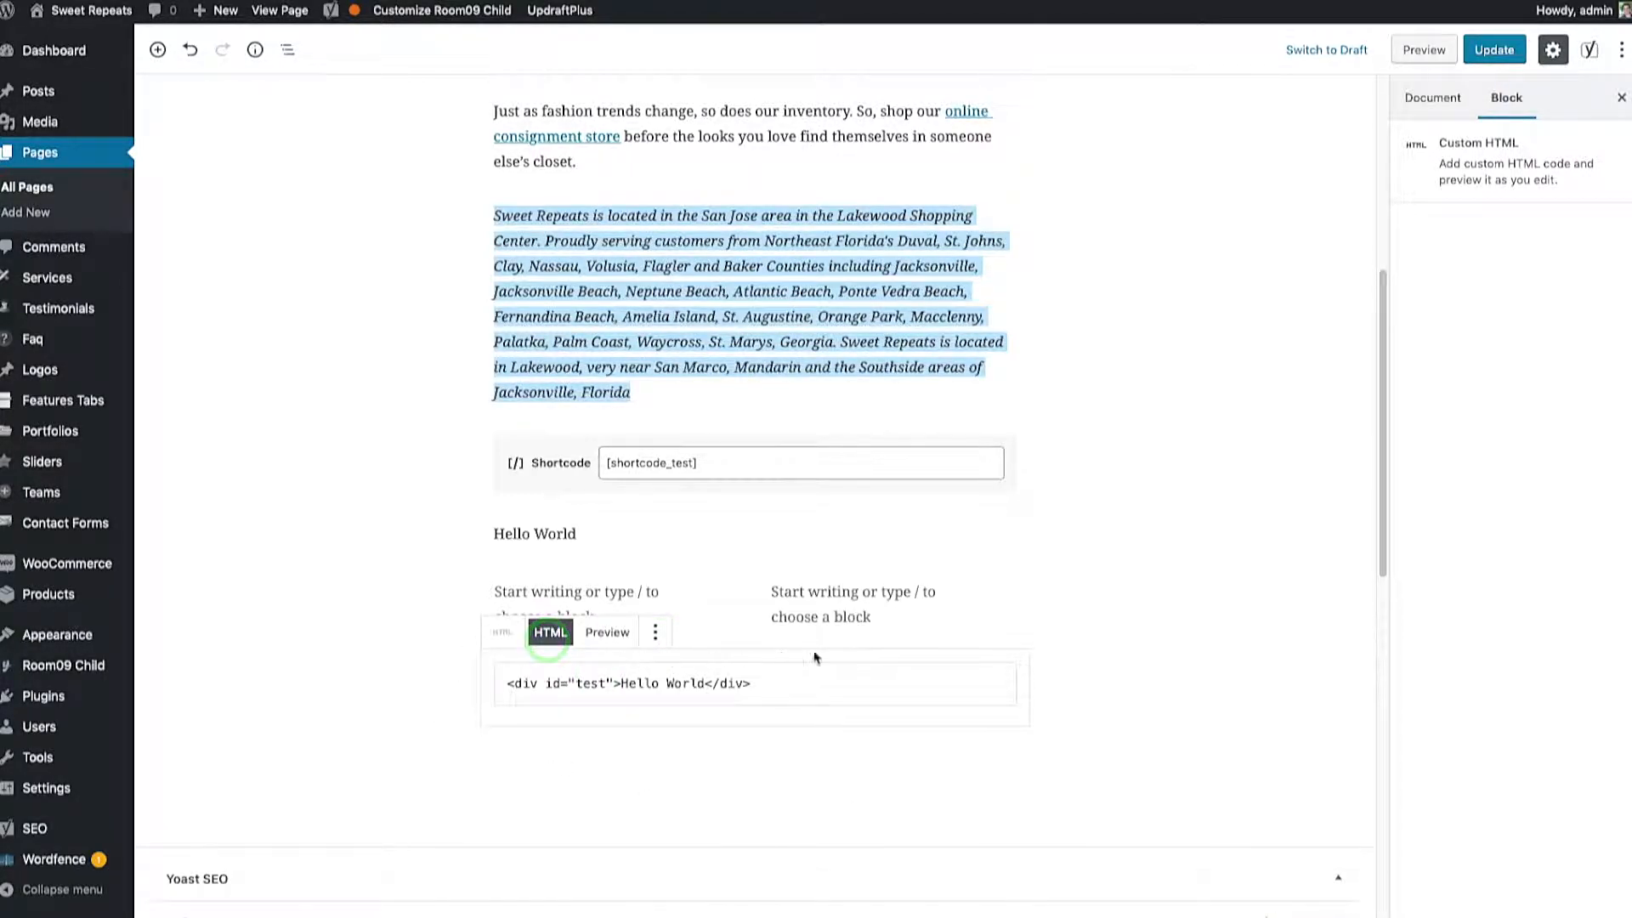
left_click(717, 684)
Step: Remove the Custom HTML block below the columns
scroll(799, 680, "up", 7)
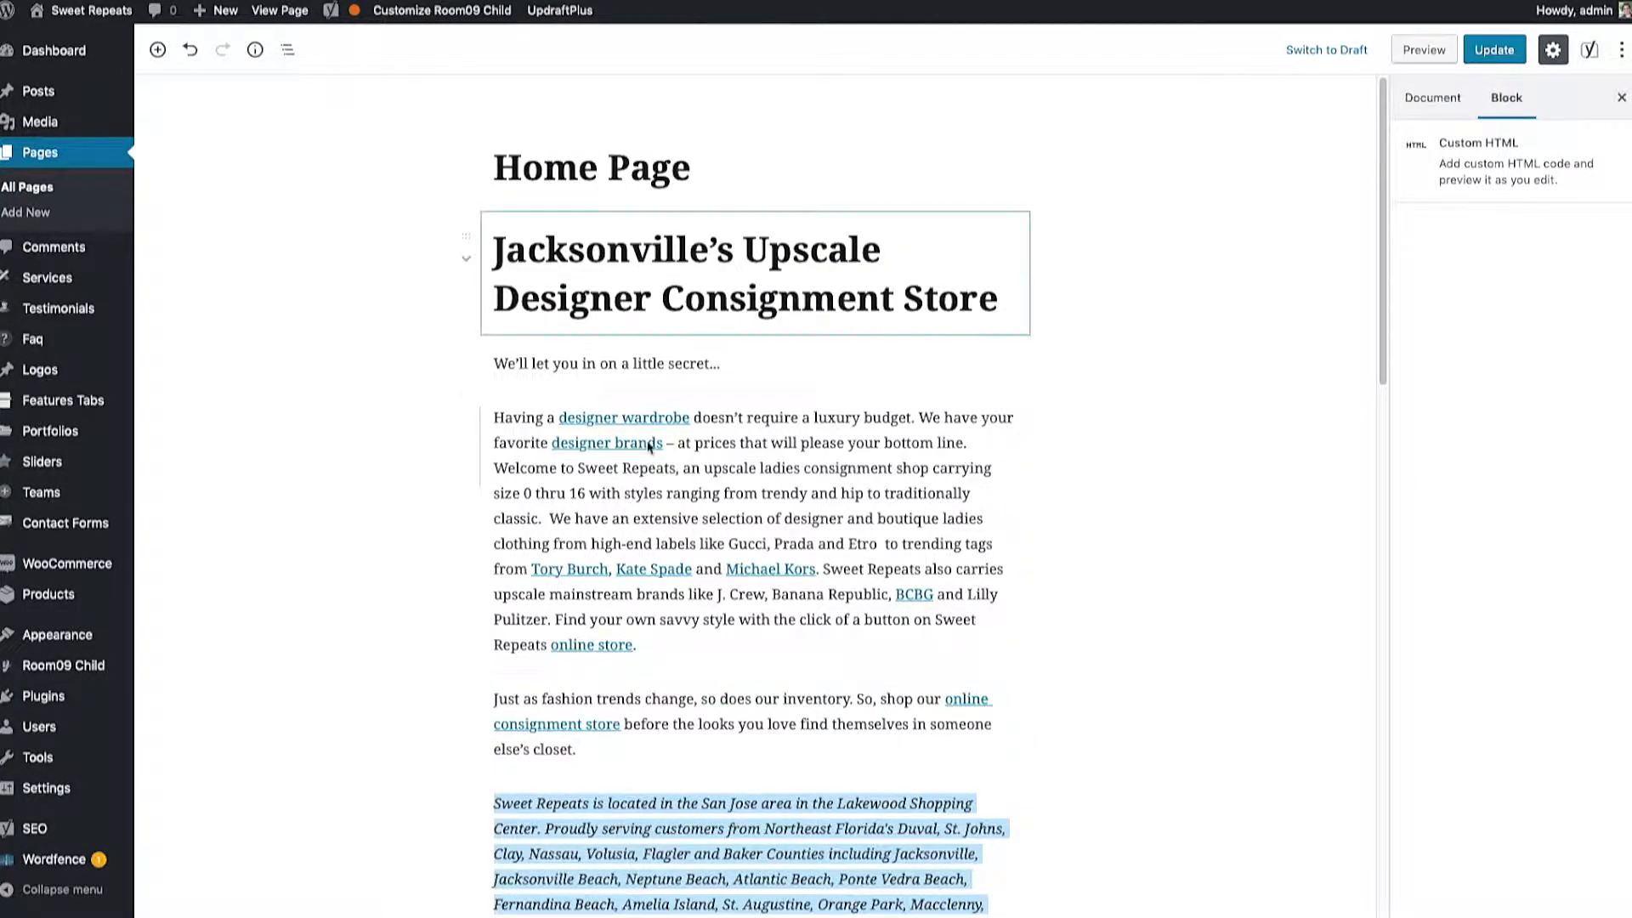
scroll(722, 595, "down", 8)
left_click(654, 483)
left_click(716, 742)
Step: Delete the Hello World paragraph and the Columns block, and remove the Shortcode block
left_click(630, 456)
left_click(549, 364)
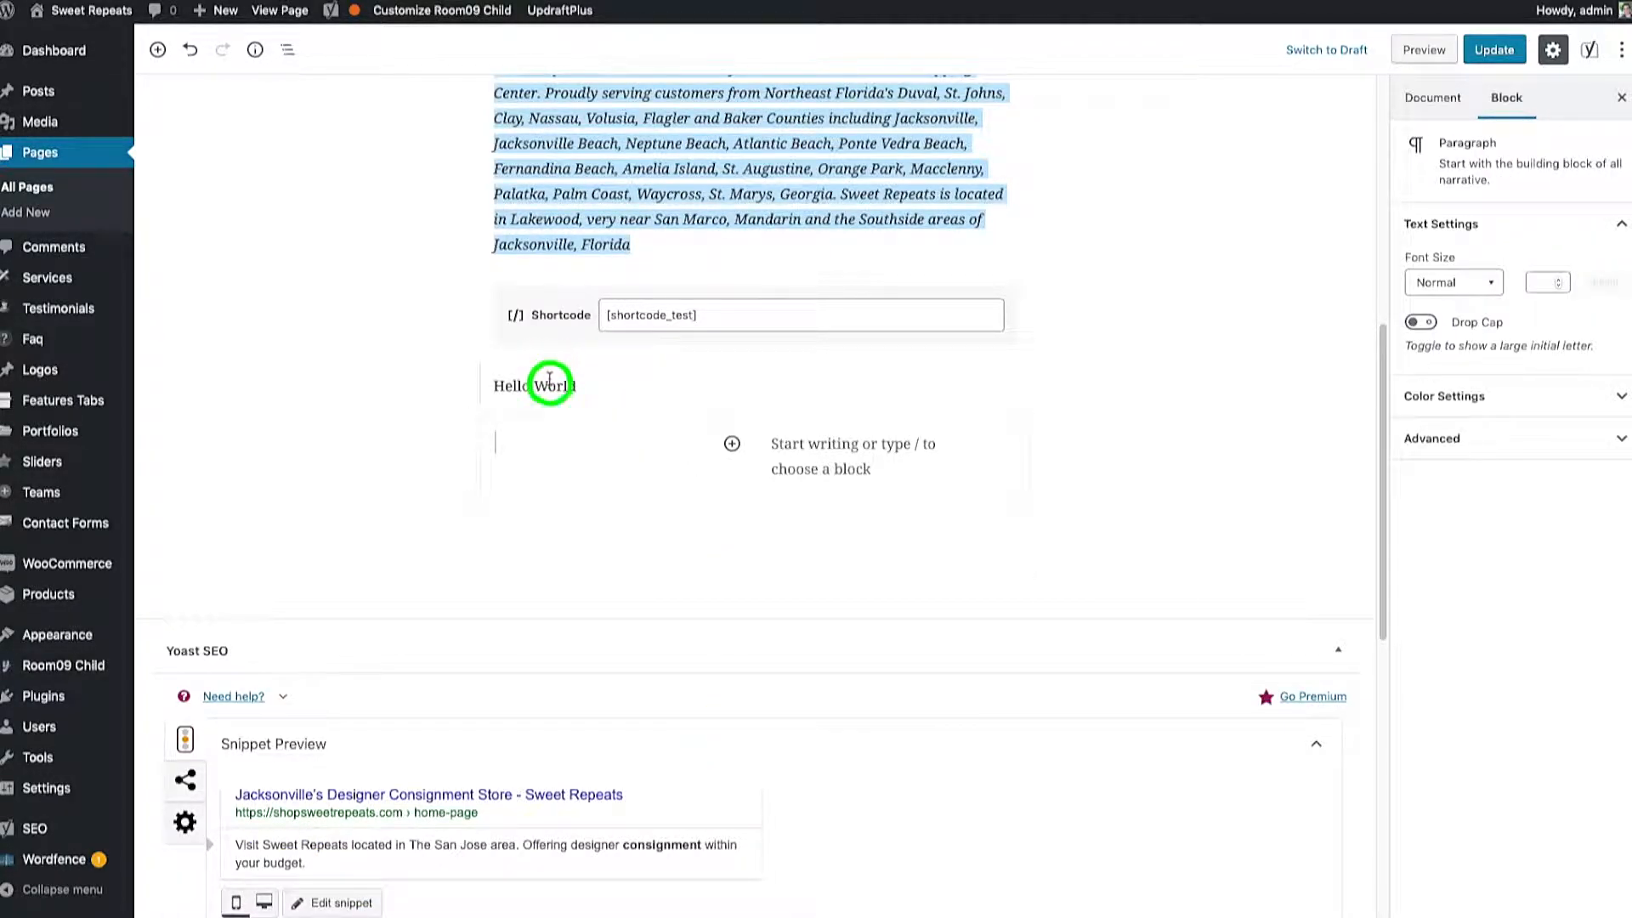
left_click(589, 398)
left_click_drag(632, 443, 483, 359)
left_click_drag(584, 386, 885, 476)
key("Delete")
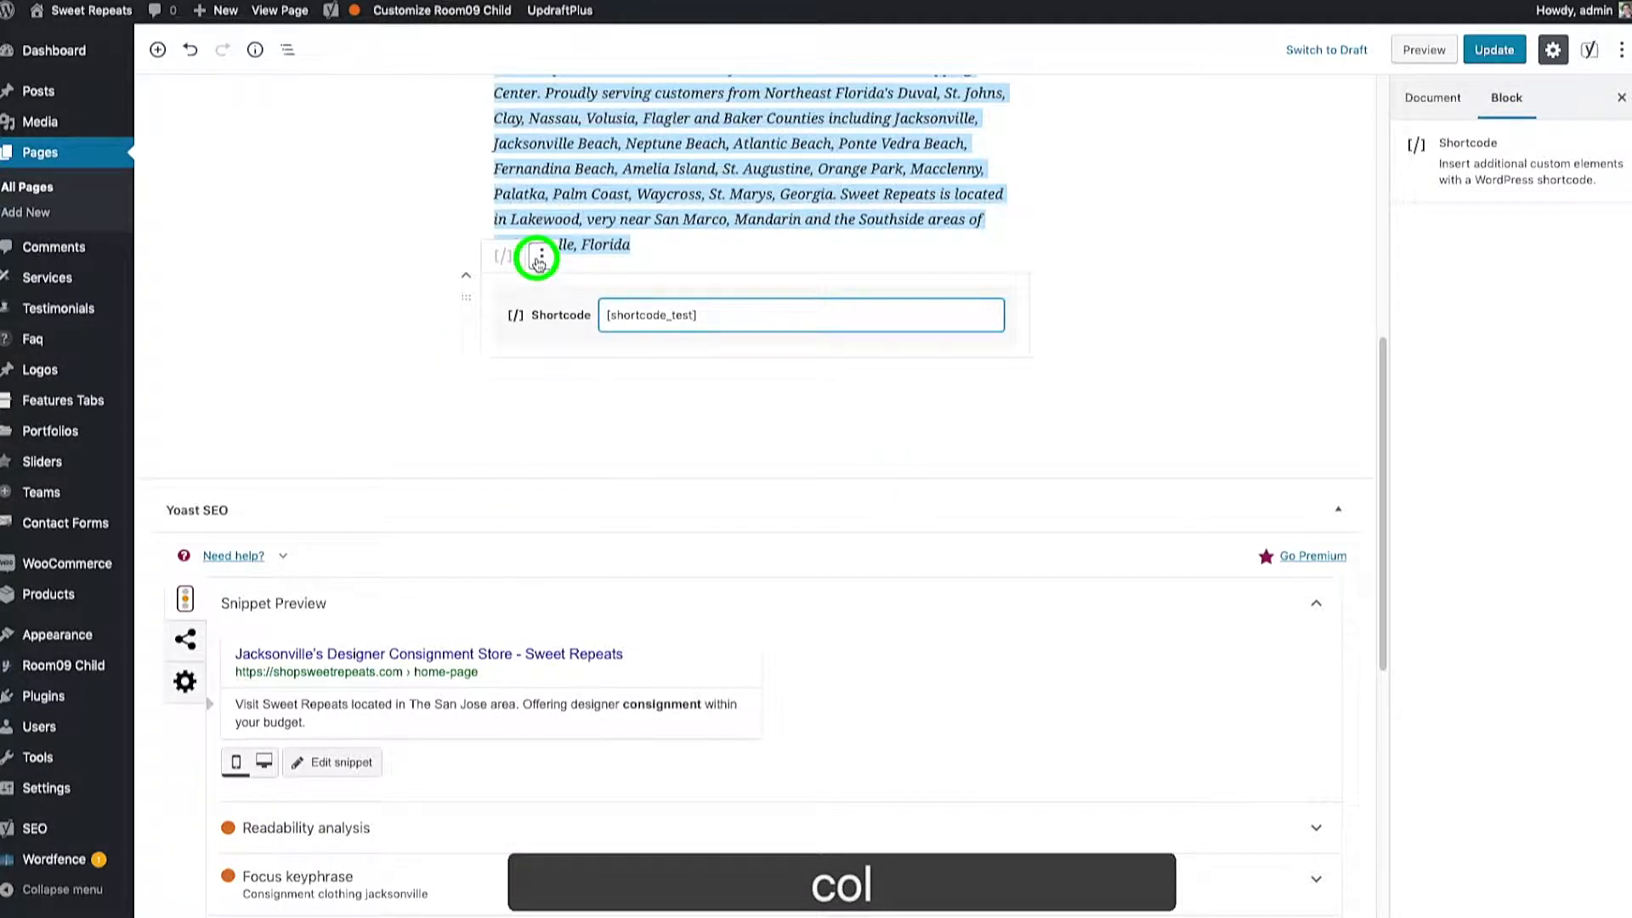
left_click(538, 259)
left_click(610, 478)
Step: Look through the blocks offered on the Kadence Blocks settings page
scroll(664, 382, "up", 8)
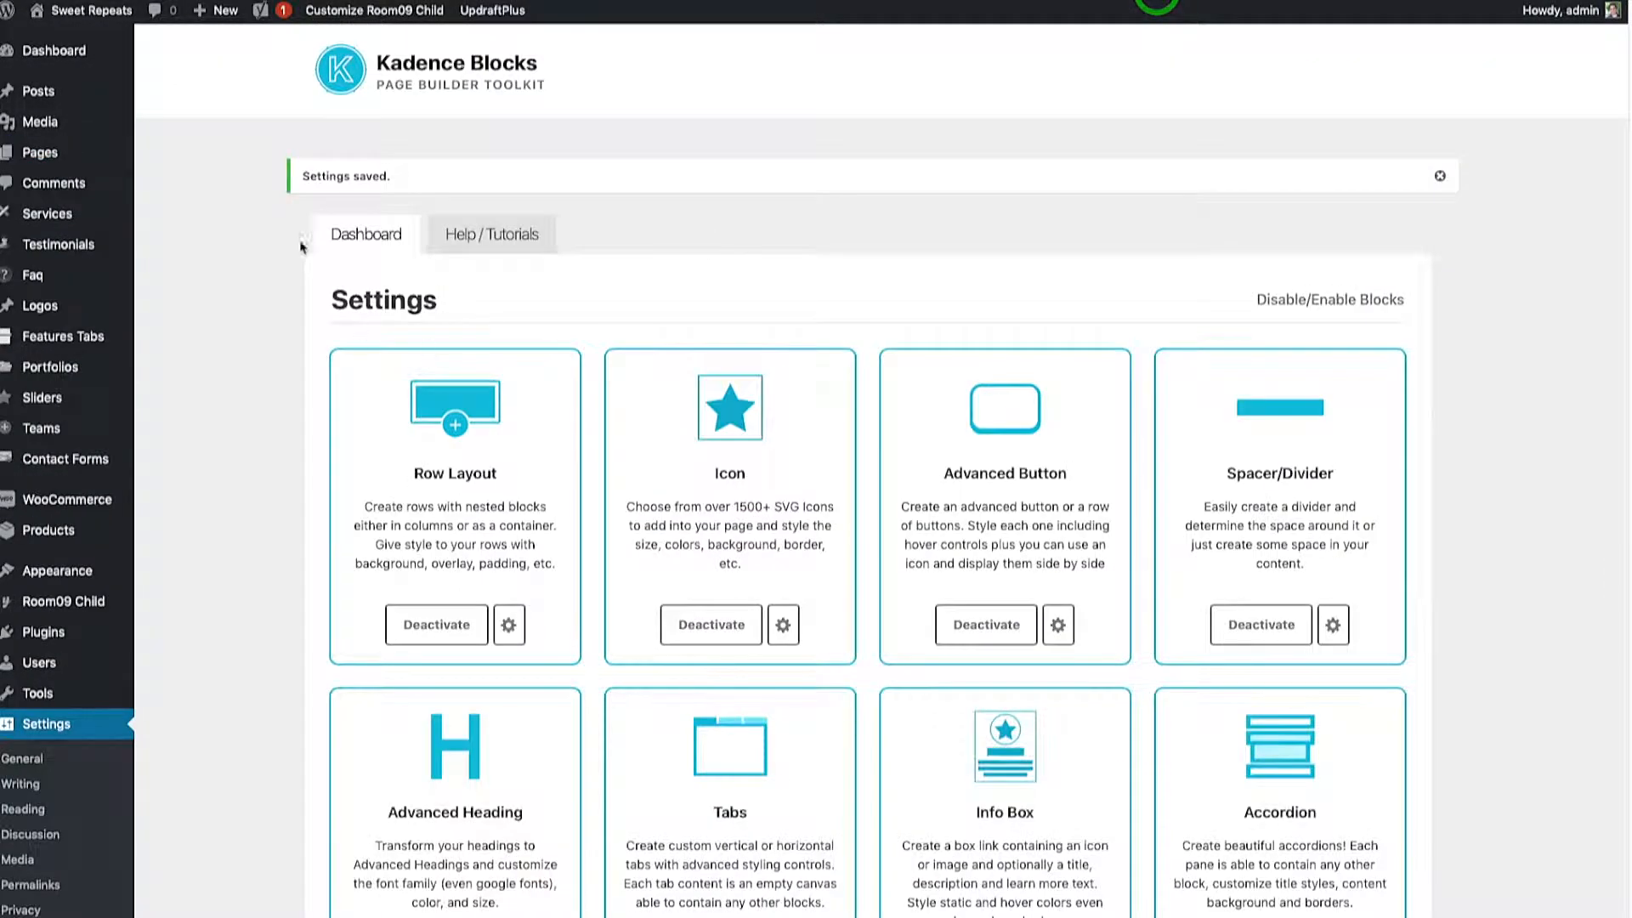
scroll(450, 595, "down", 8)
left_click(392, 690)
left_click(873, 668)
scroll(641, 693, "up", 8)
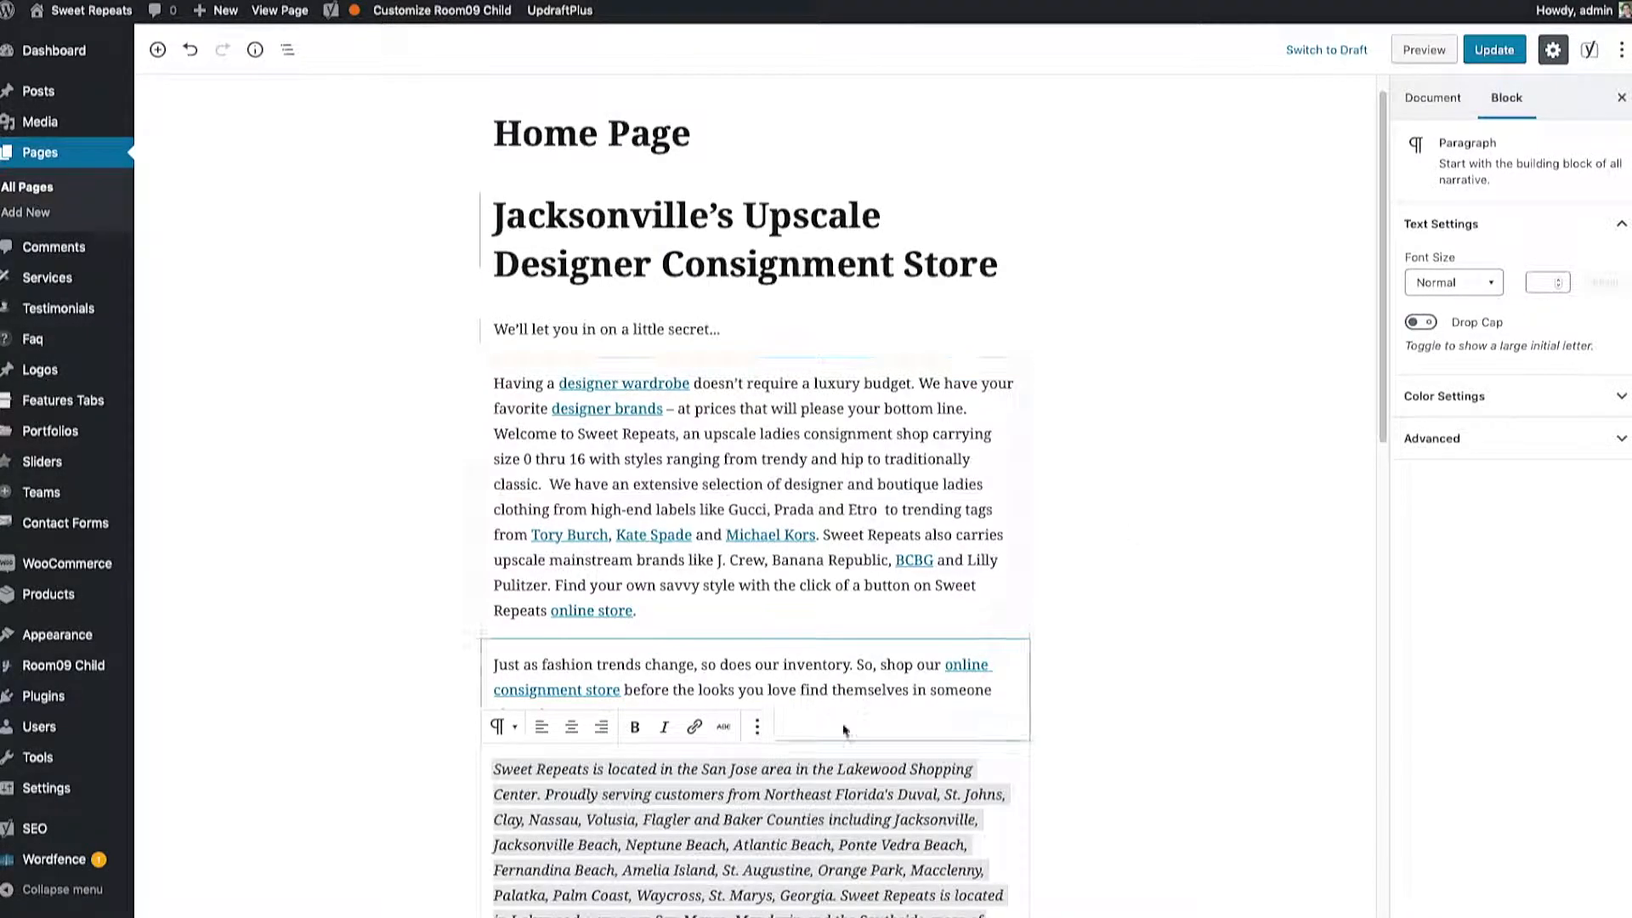
scroll(830, 718, "down", 6)
scroll(1011, 699, "up", 6)
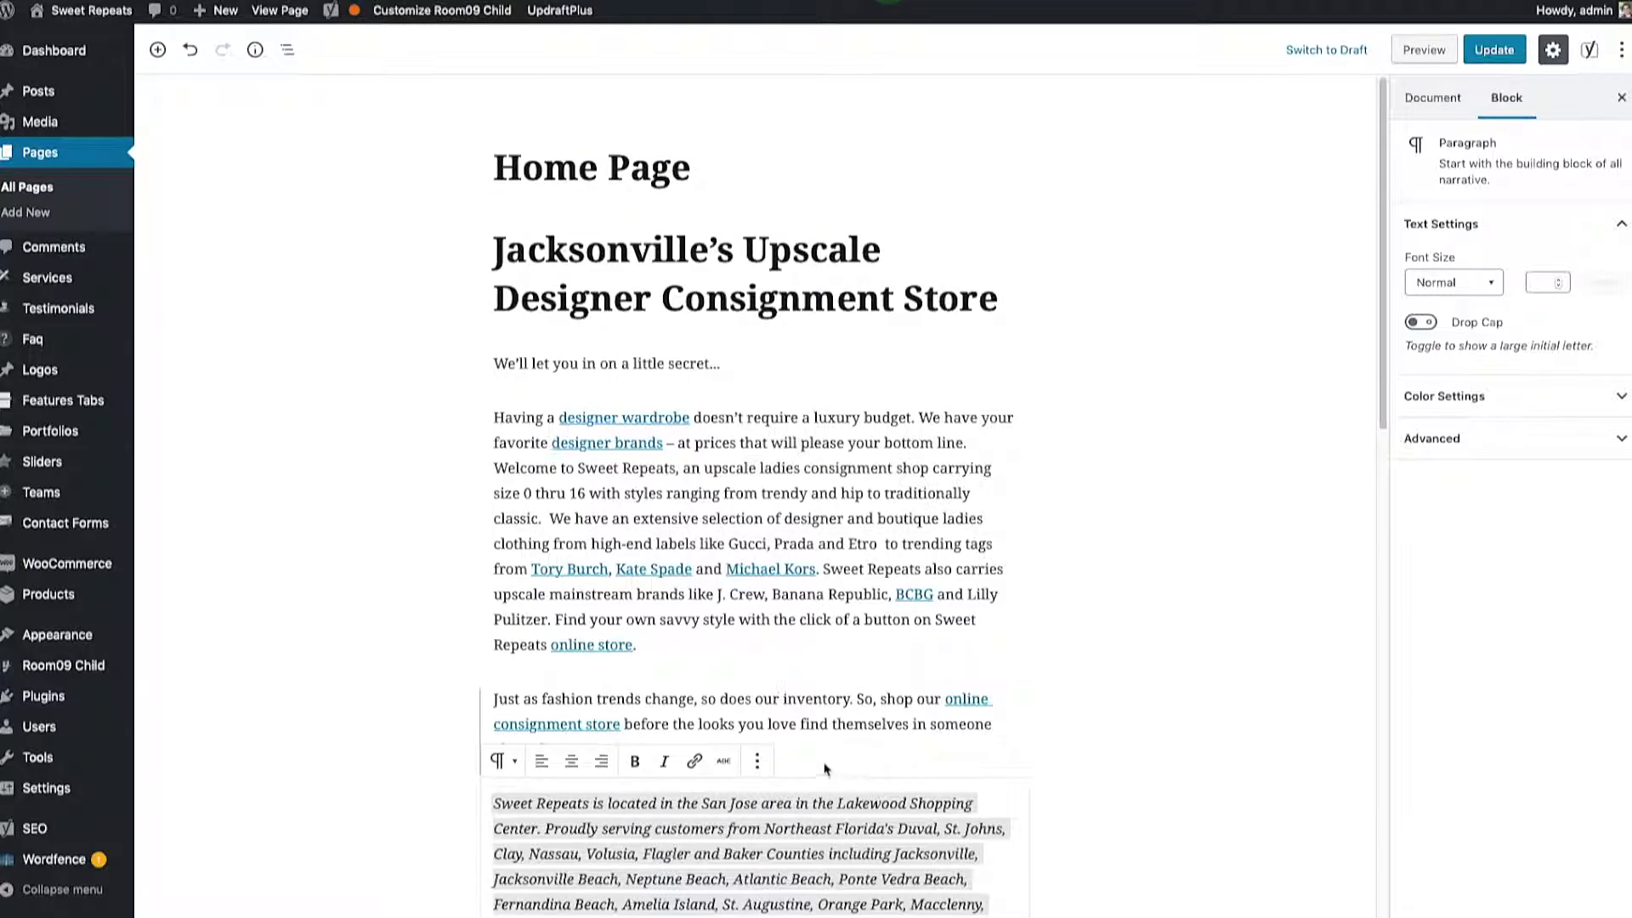
key("ctrl+a")
left_click(747, 686)
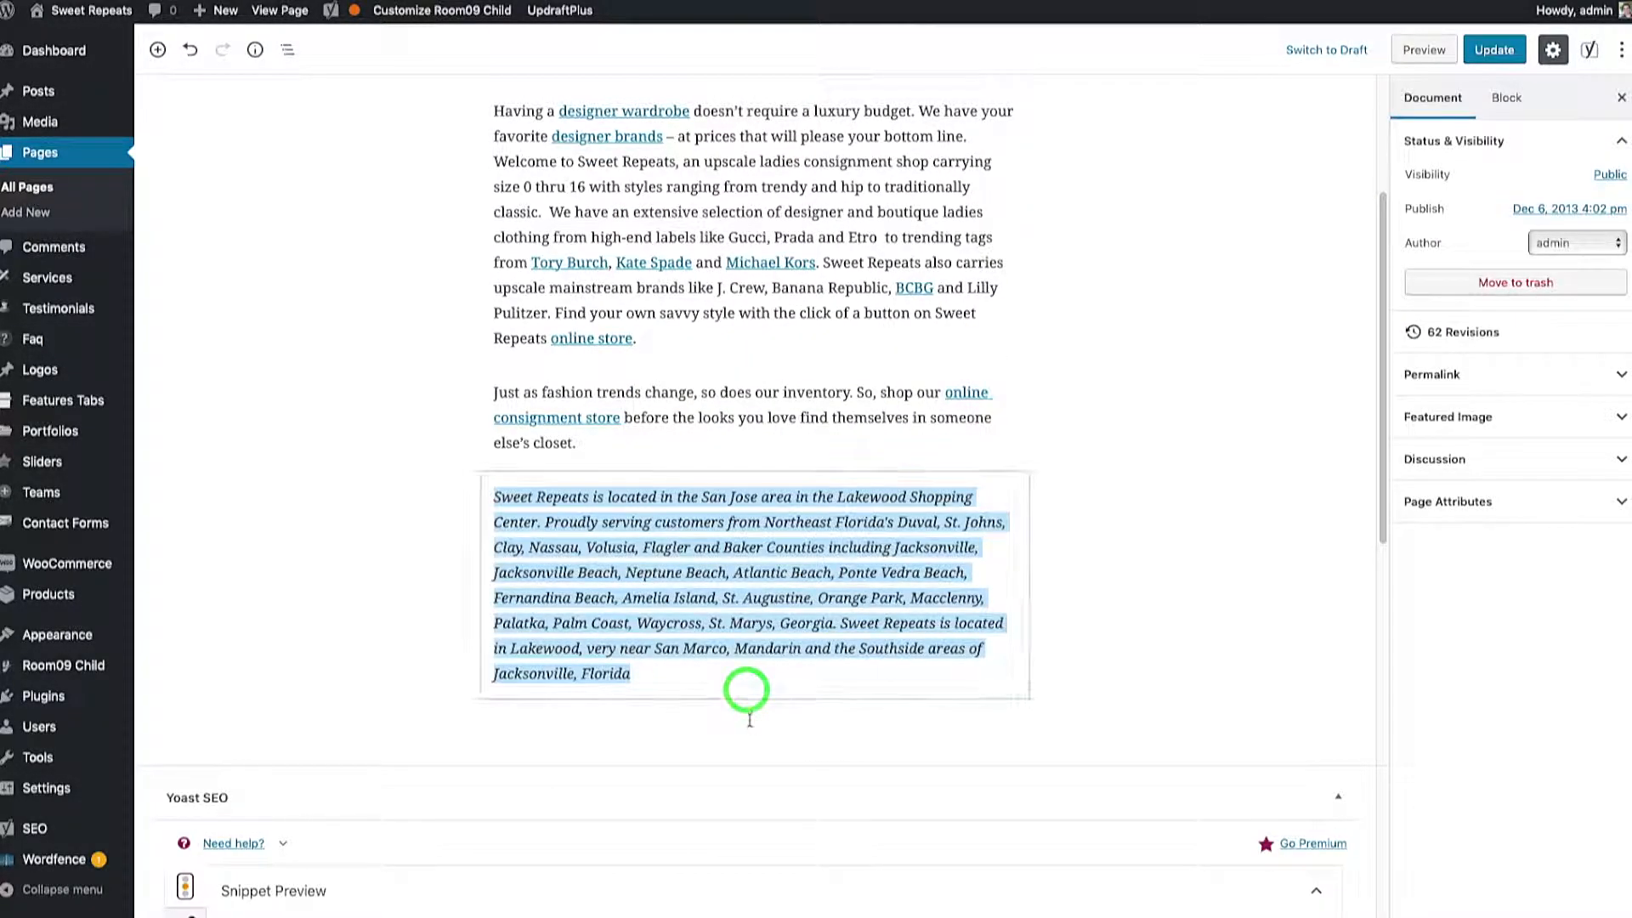
Step: Insert a Classic block above the page's first heading and enter "wordll" in it
scroll(906, 459, "up", 4)
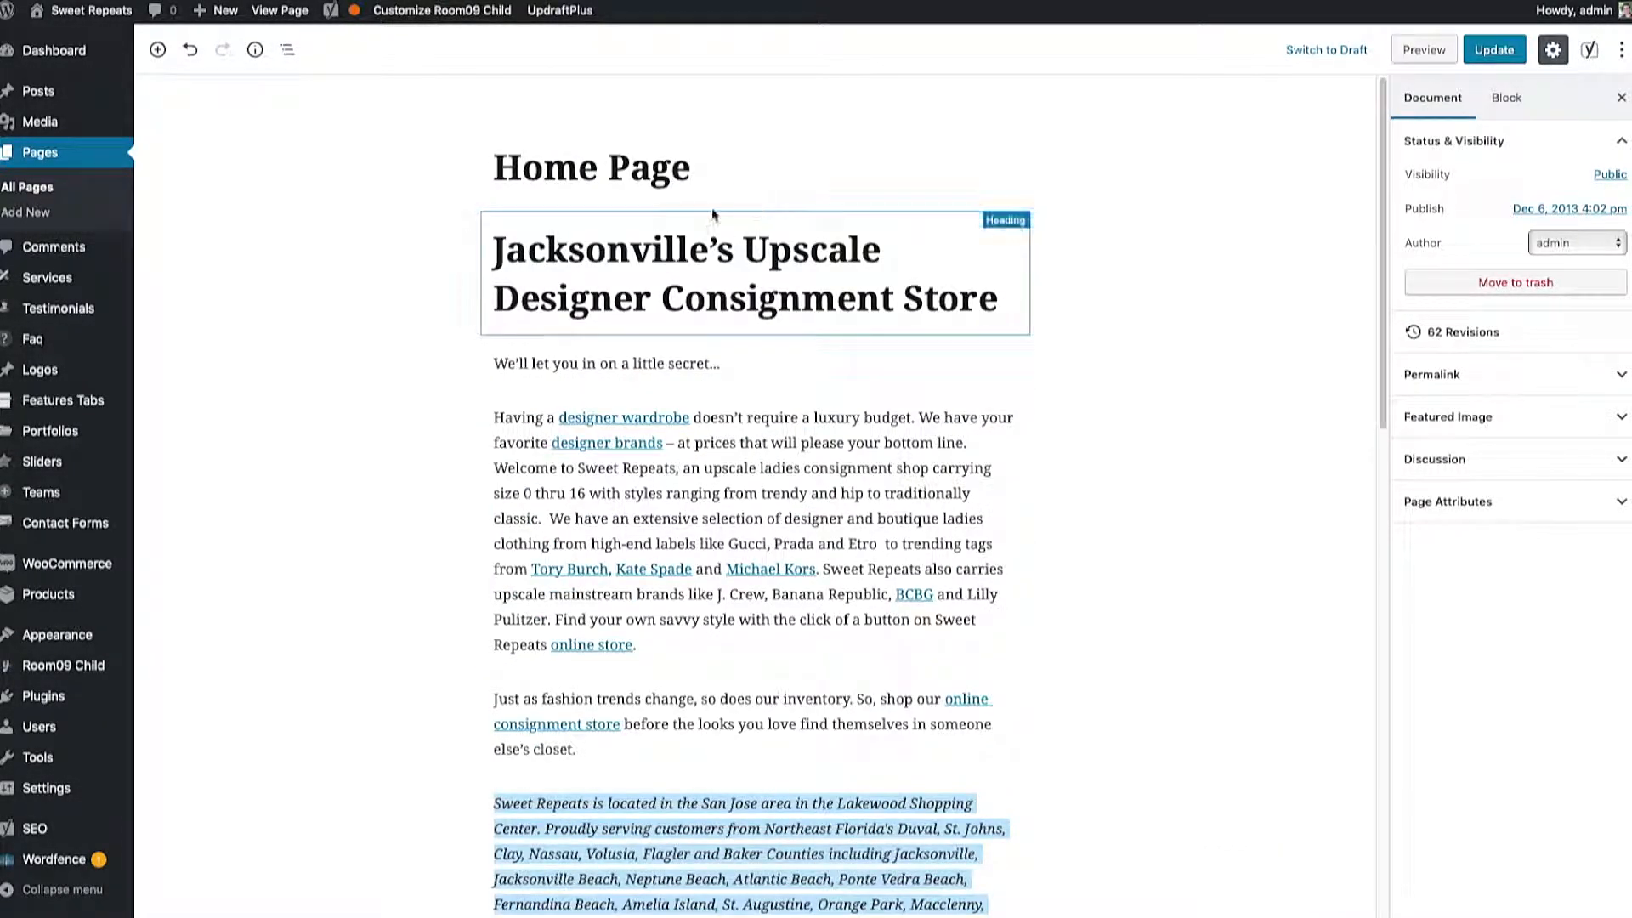
left_click(755, 210)
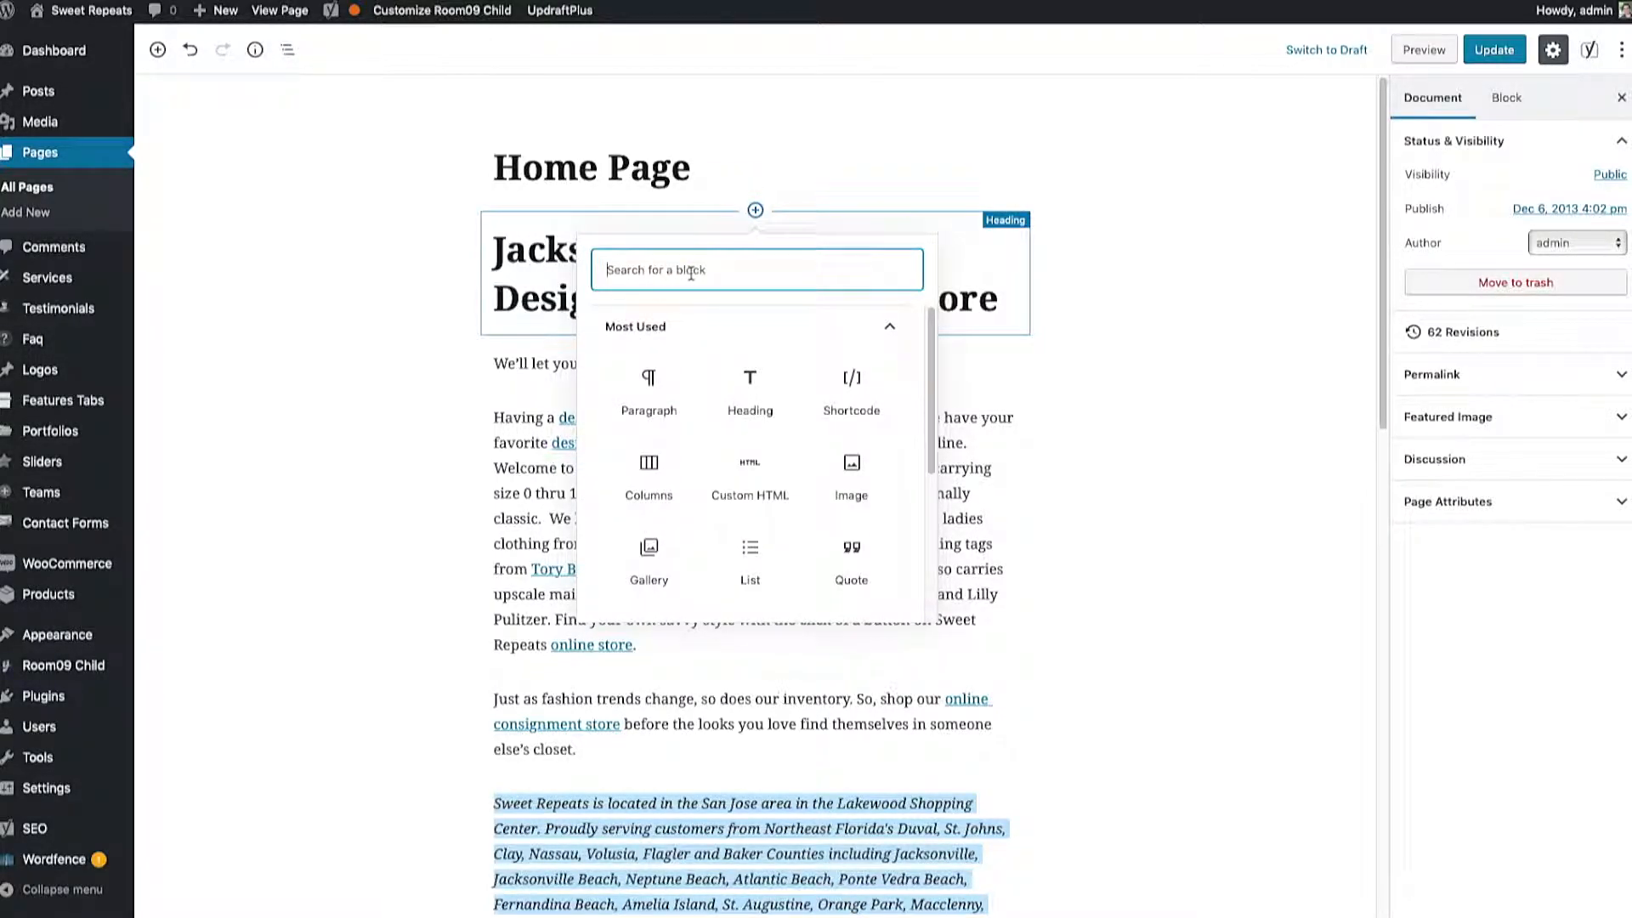
type("cla")
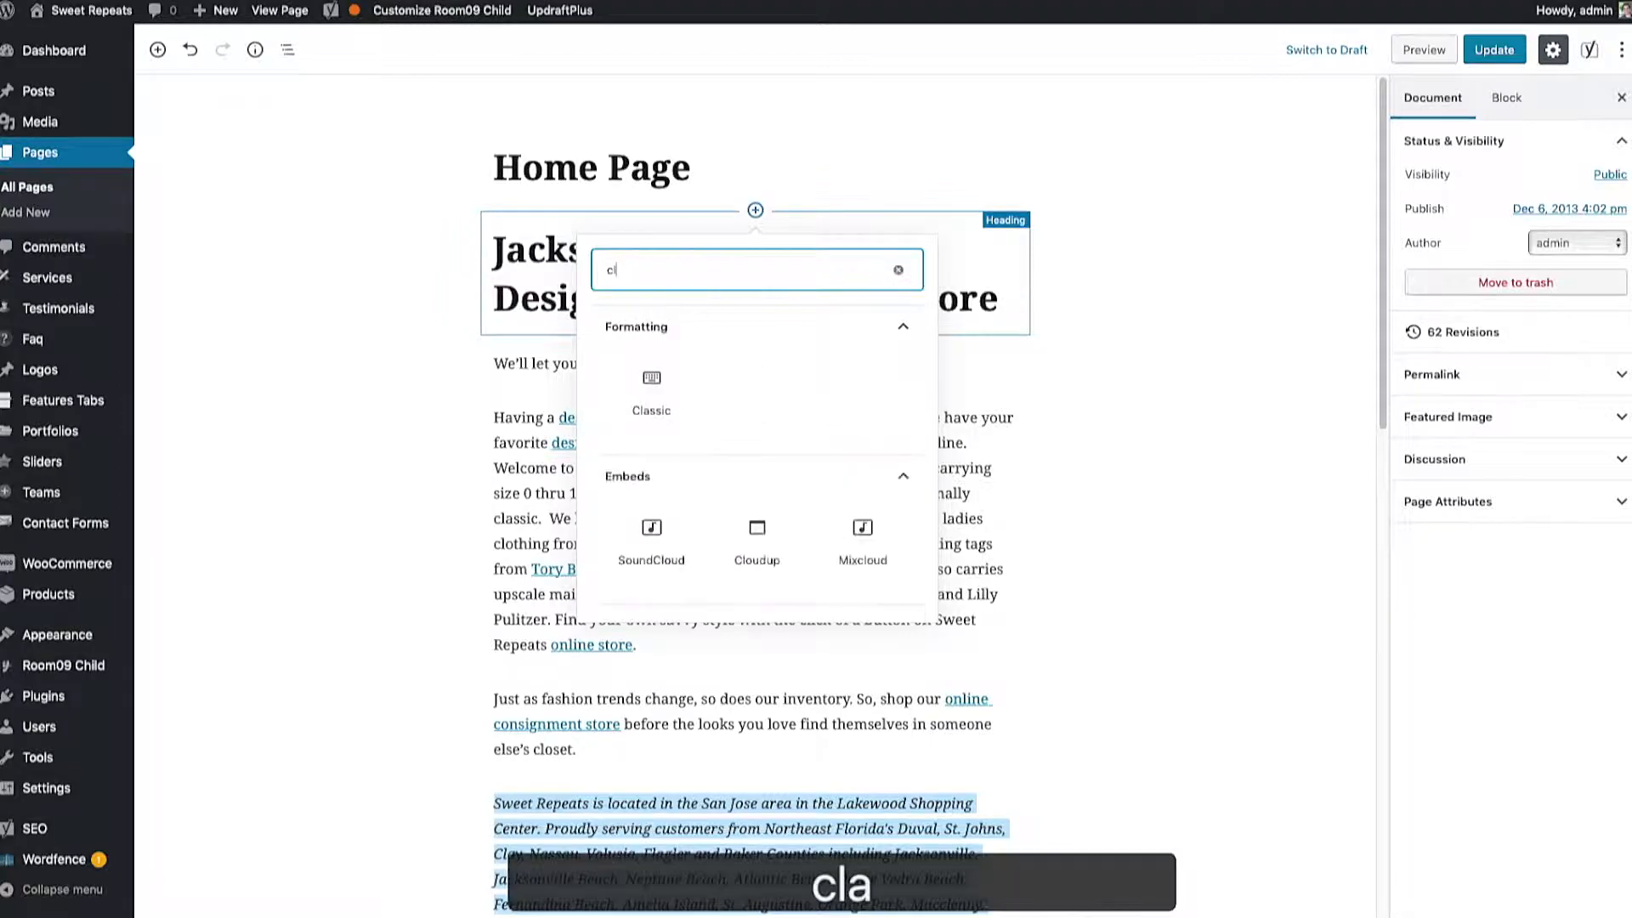
left_click(662, 376)
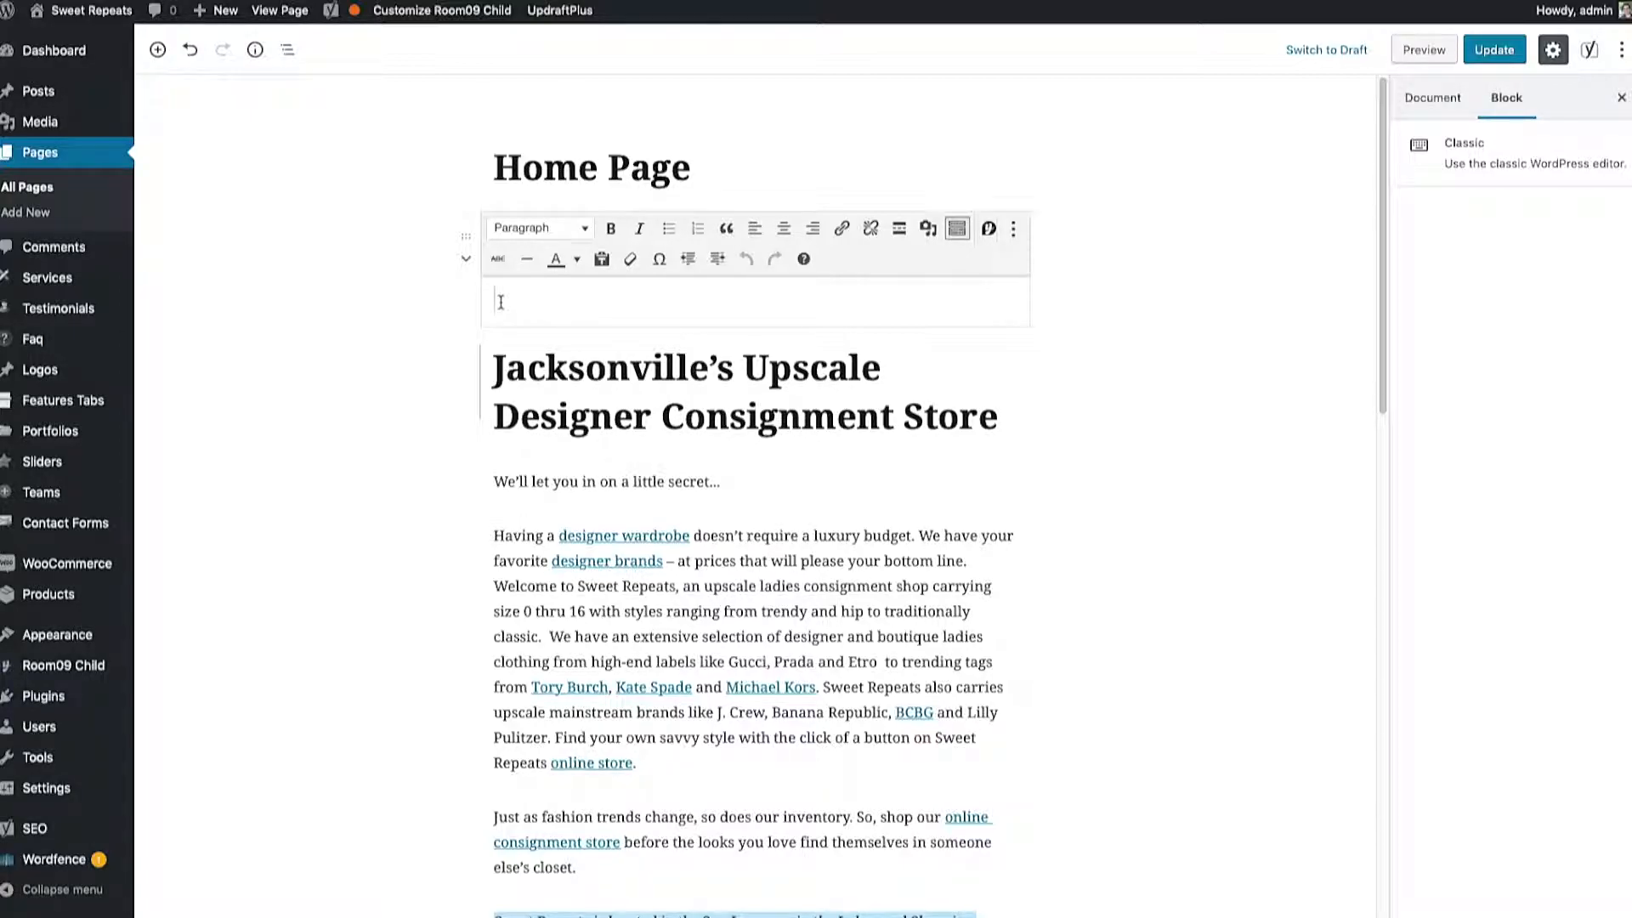
type("wordll")
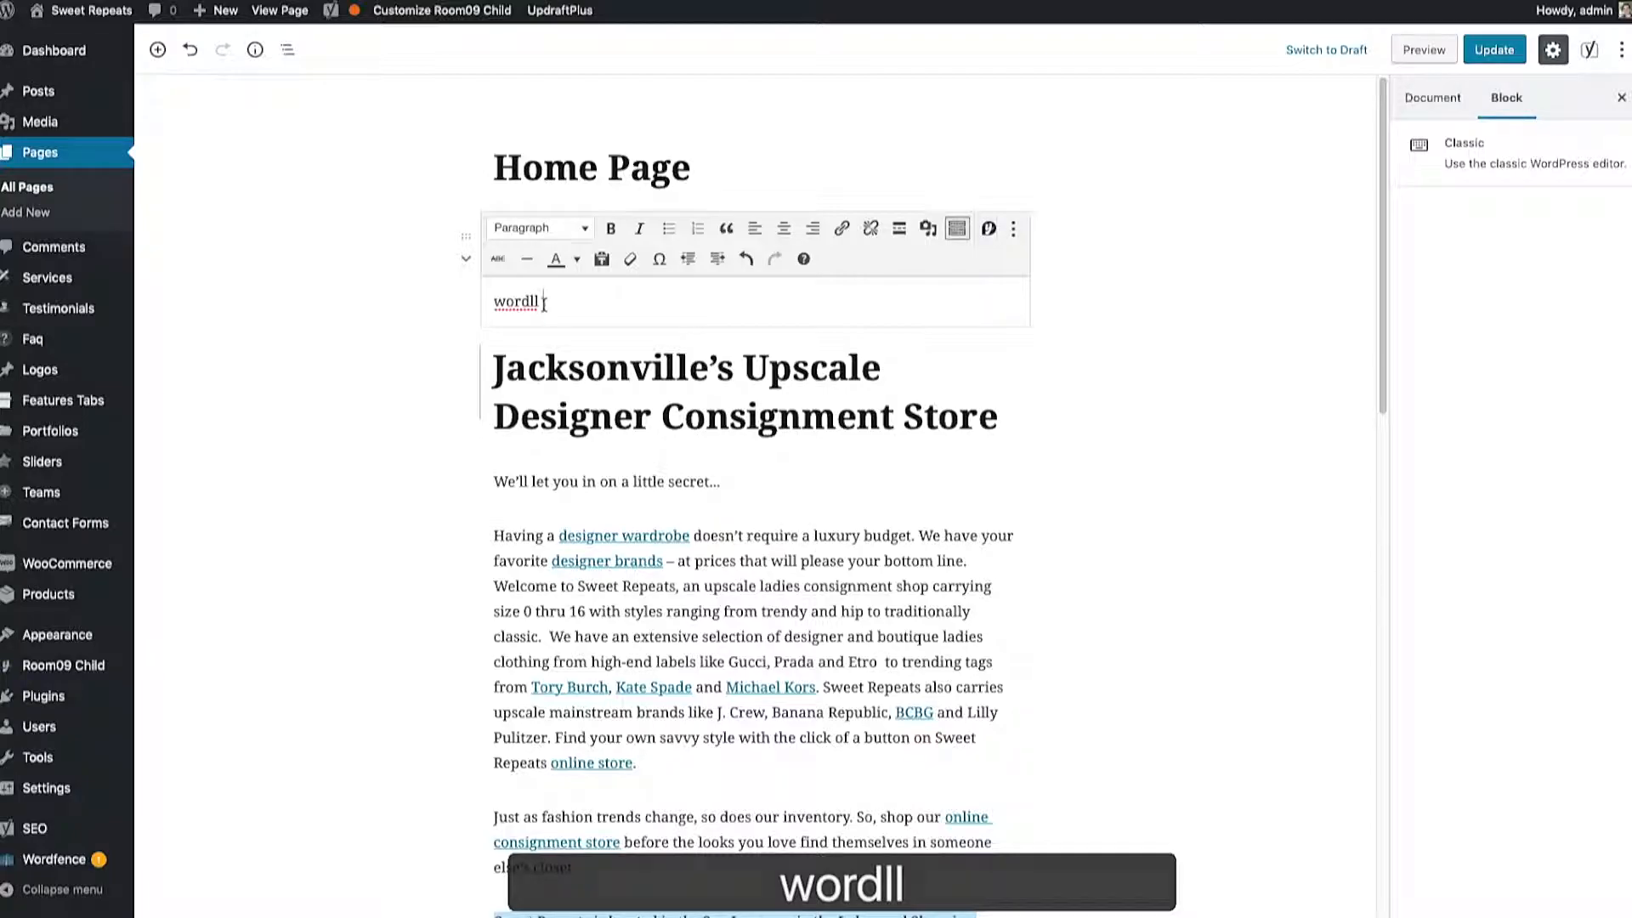
Step: Remove the Classic block above the first heading
left_click(1012, 228)
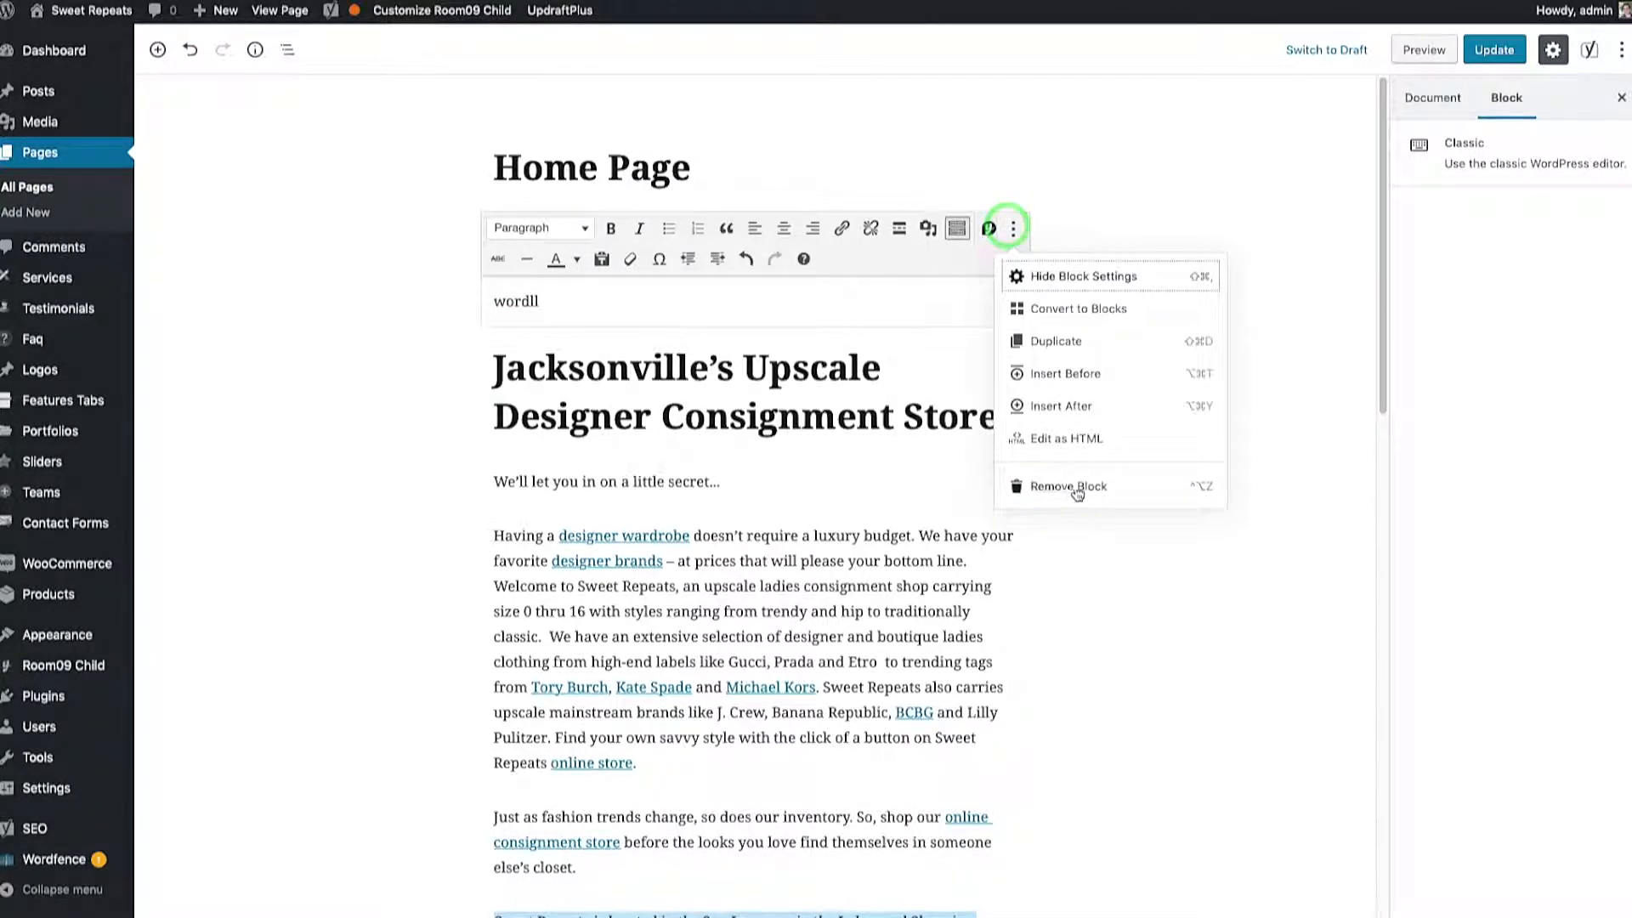
left_click(1069, 486)
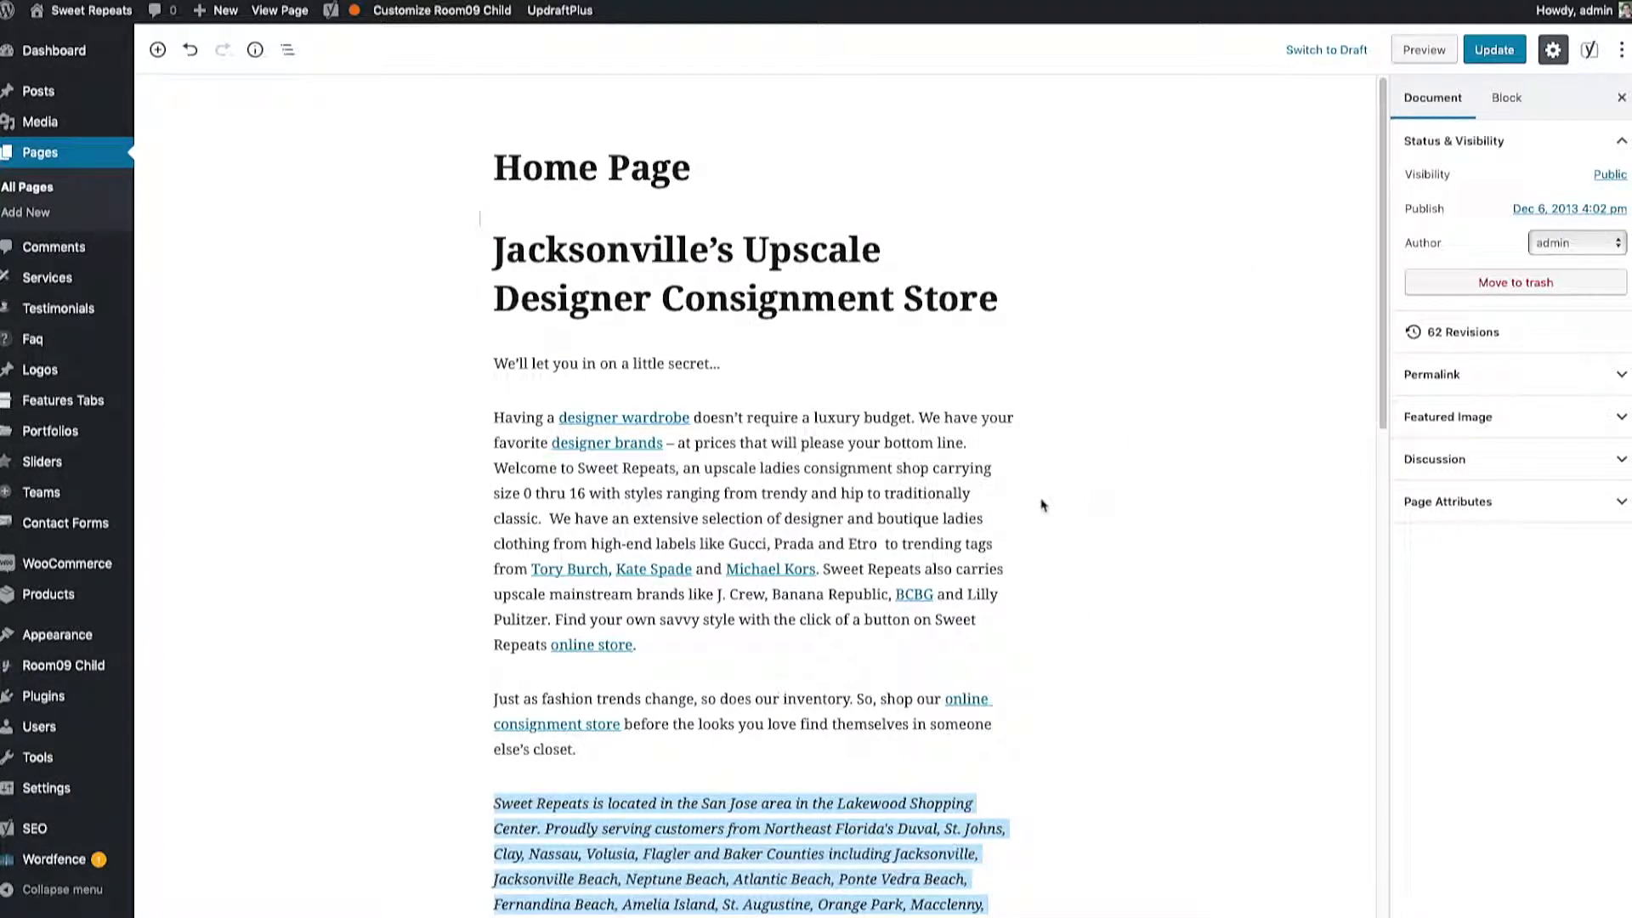